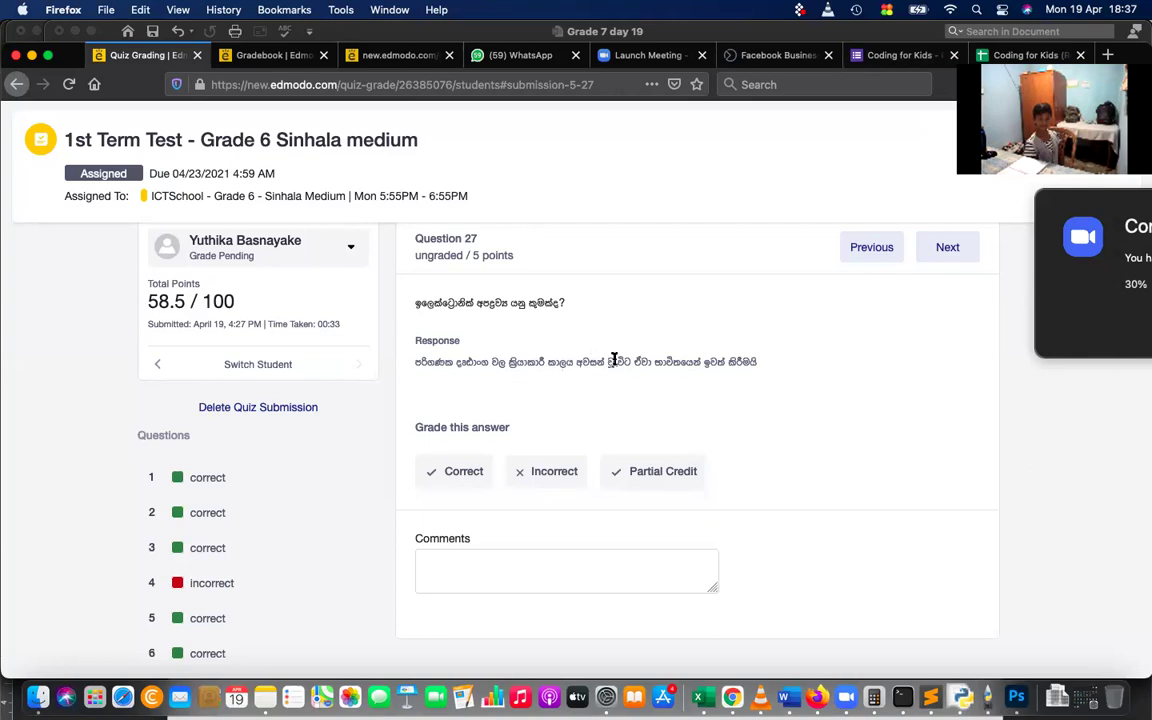
Mark the student's answers to questions 27 and 28 as correct.
double_click(715, 360)
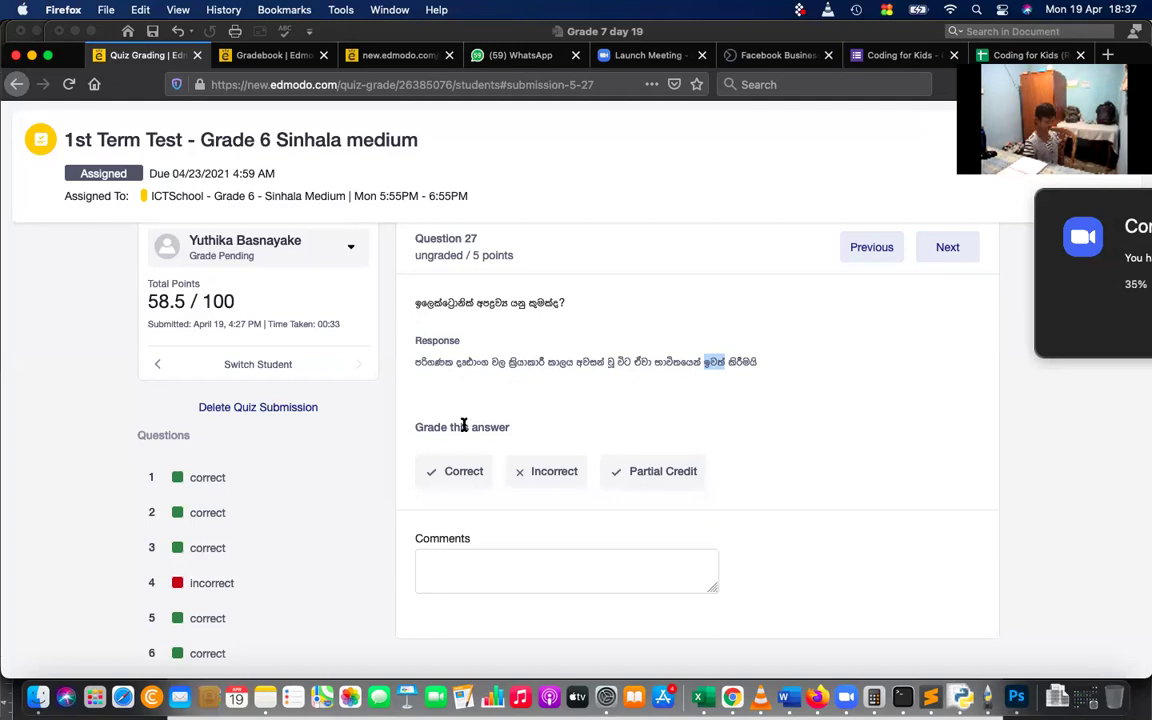
left_click(464, 487)
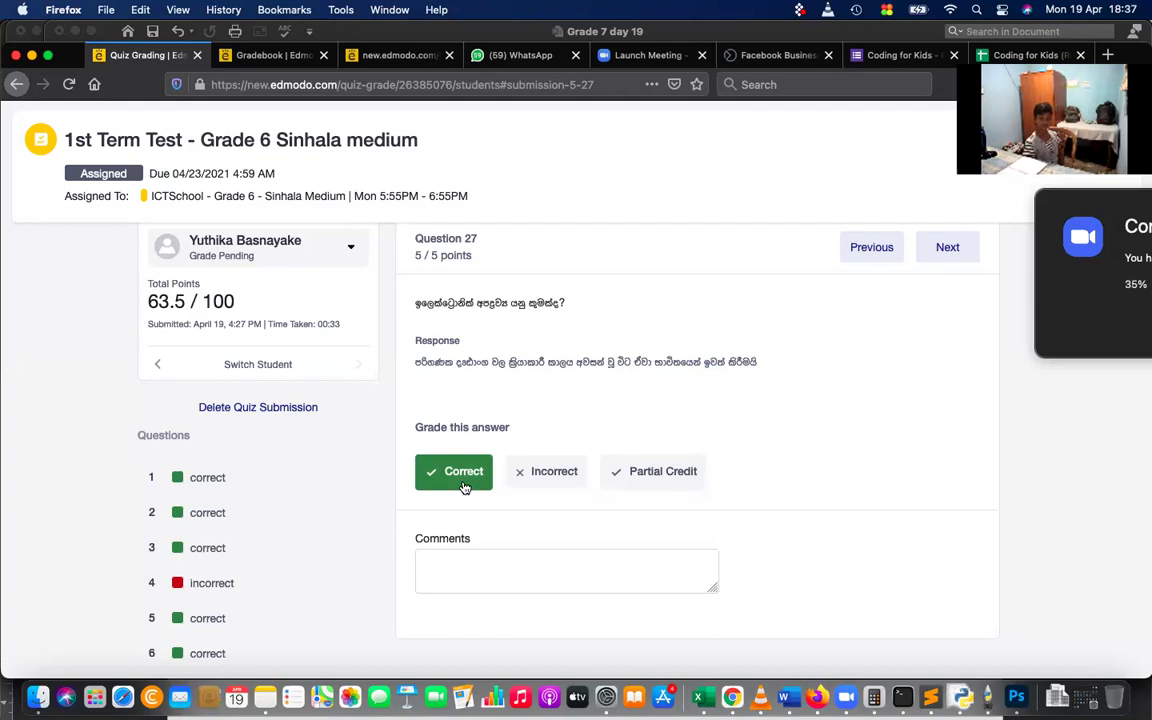
left_click(935, 250)
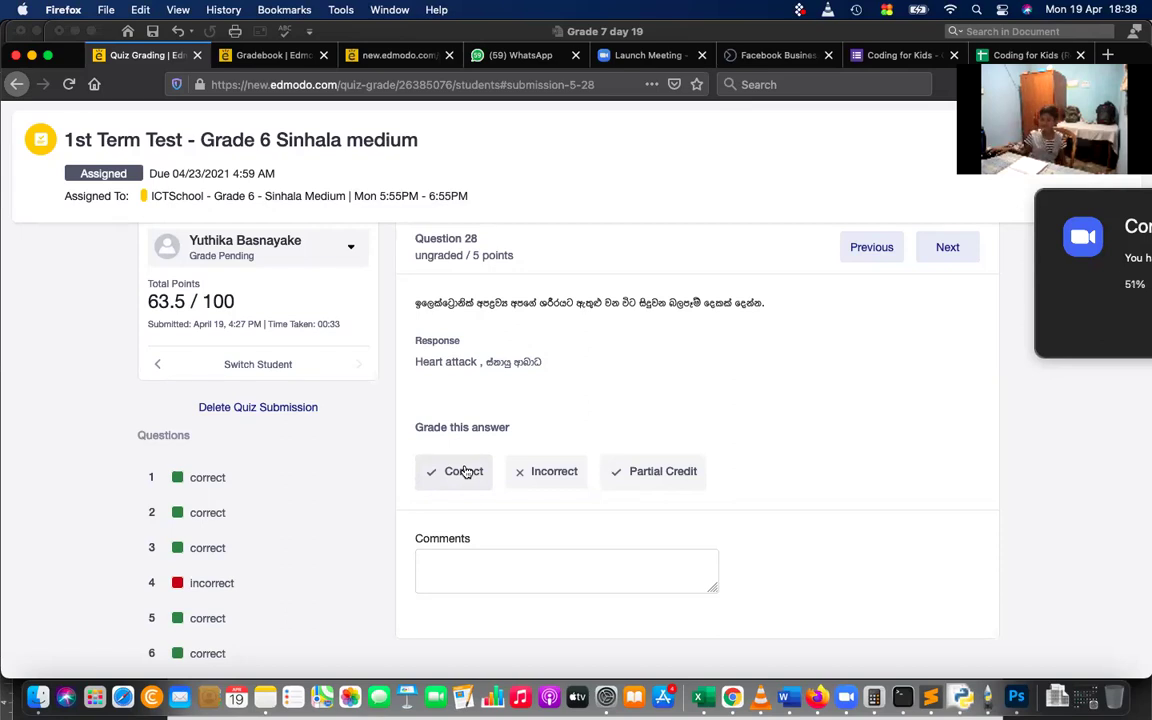
left_click(465, 473)
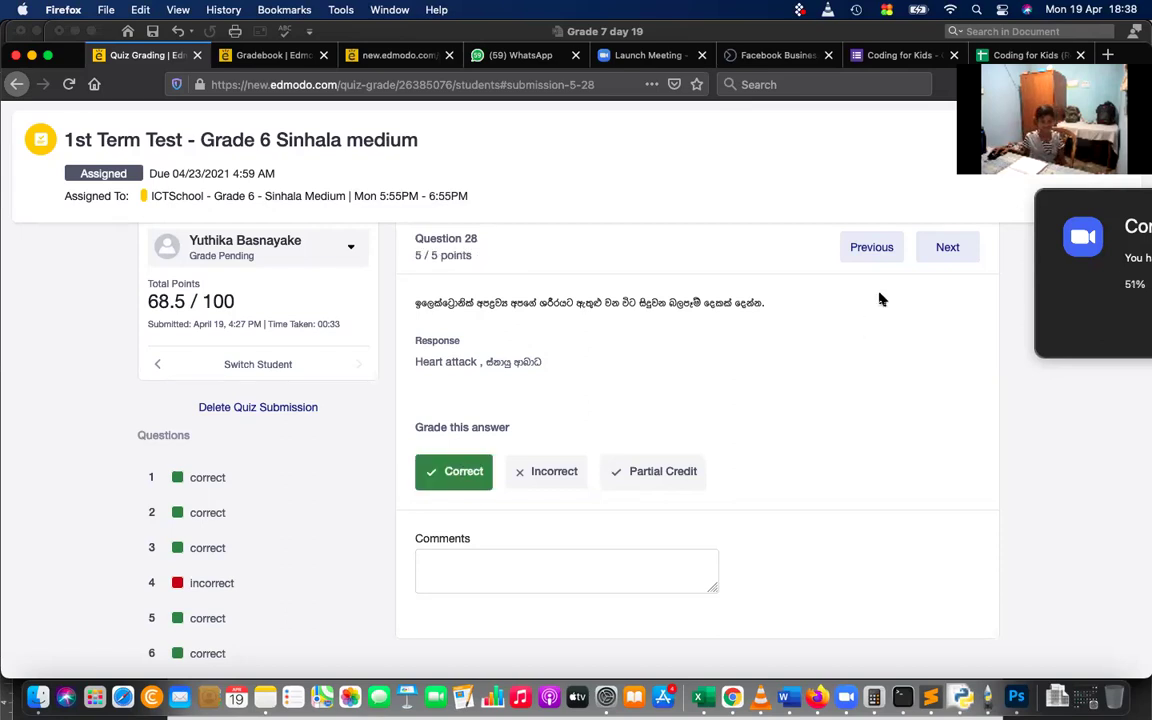
Go to question 29 and start a comment listing the file extensions ".docx, .pptx, .exe," with the English input source active.
left_click(947, 247)
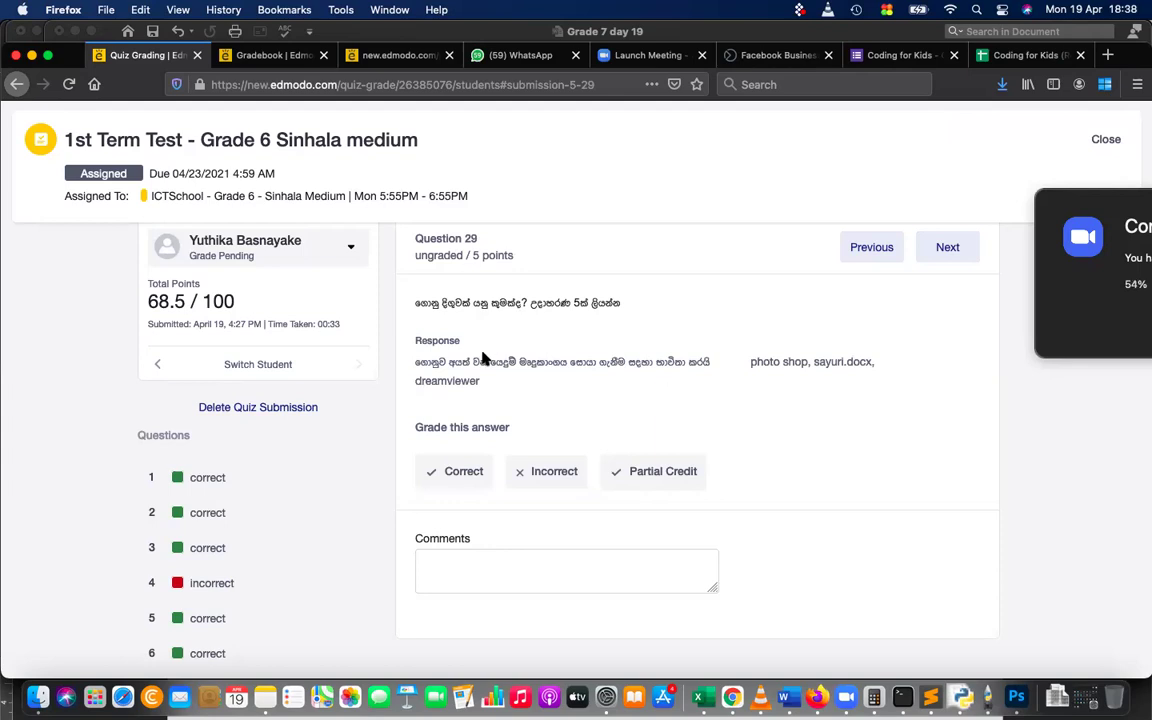
triple_click(581, 362)
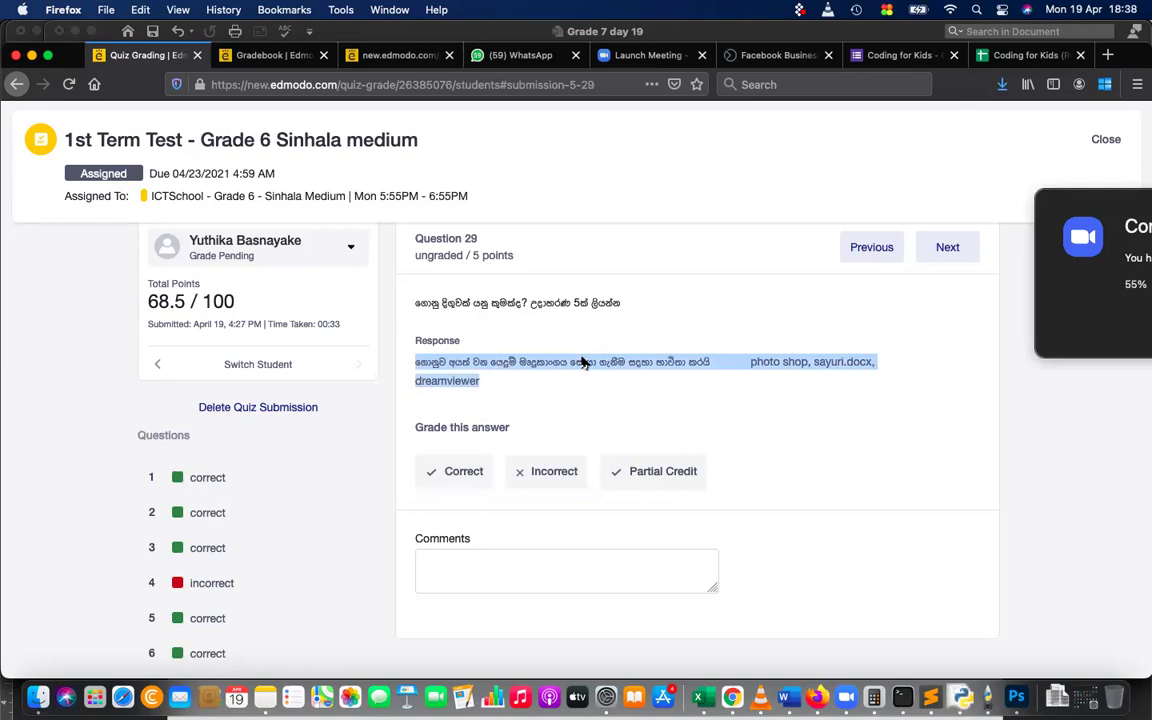
left_click(515, 563)
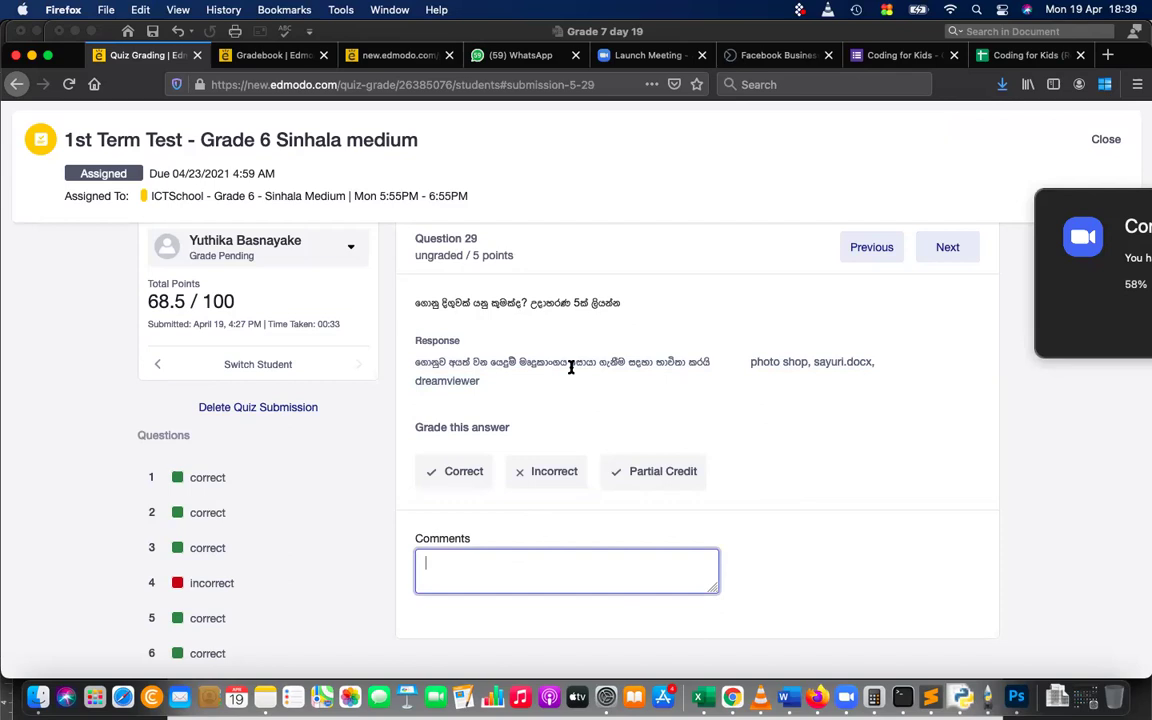
type(".චොක්")
key("BackSpace")
key("BackSpace")
key("BackSpace")
key("BackSpace")
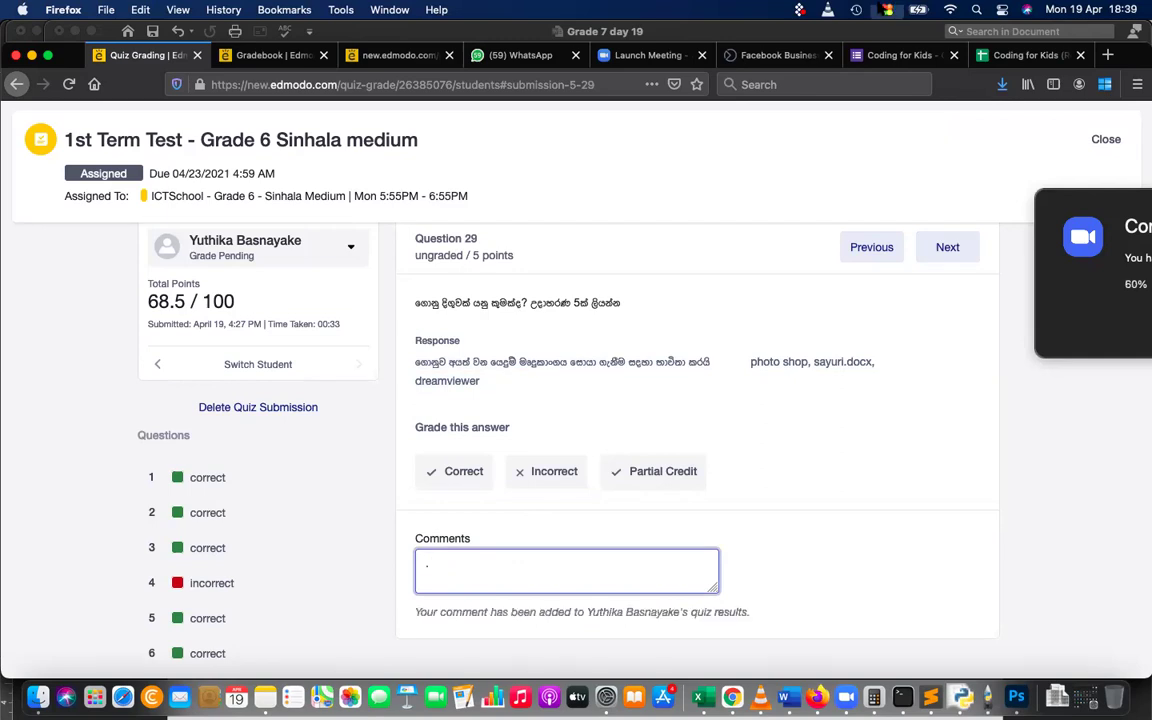
left_click(887, 9)
type("d")
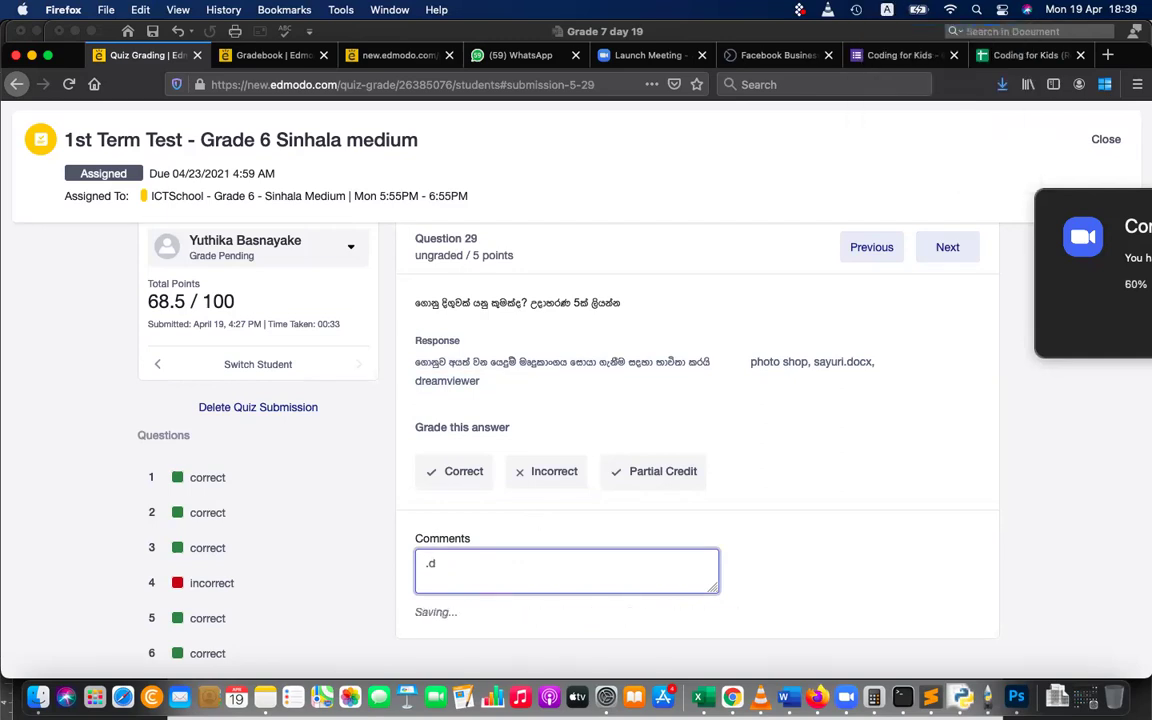
type("ocx,")
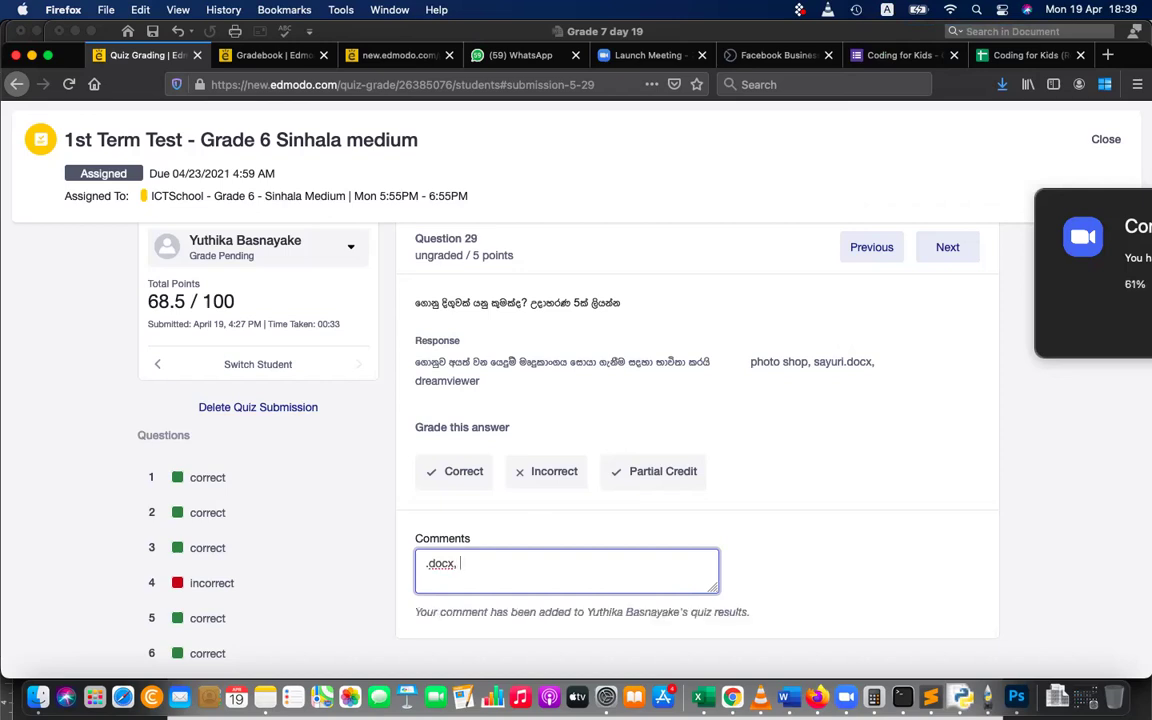
type(" .pptx,")
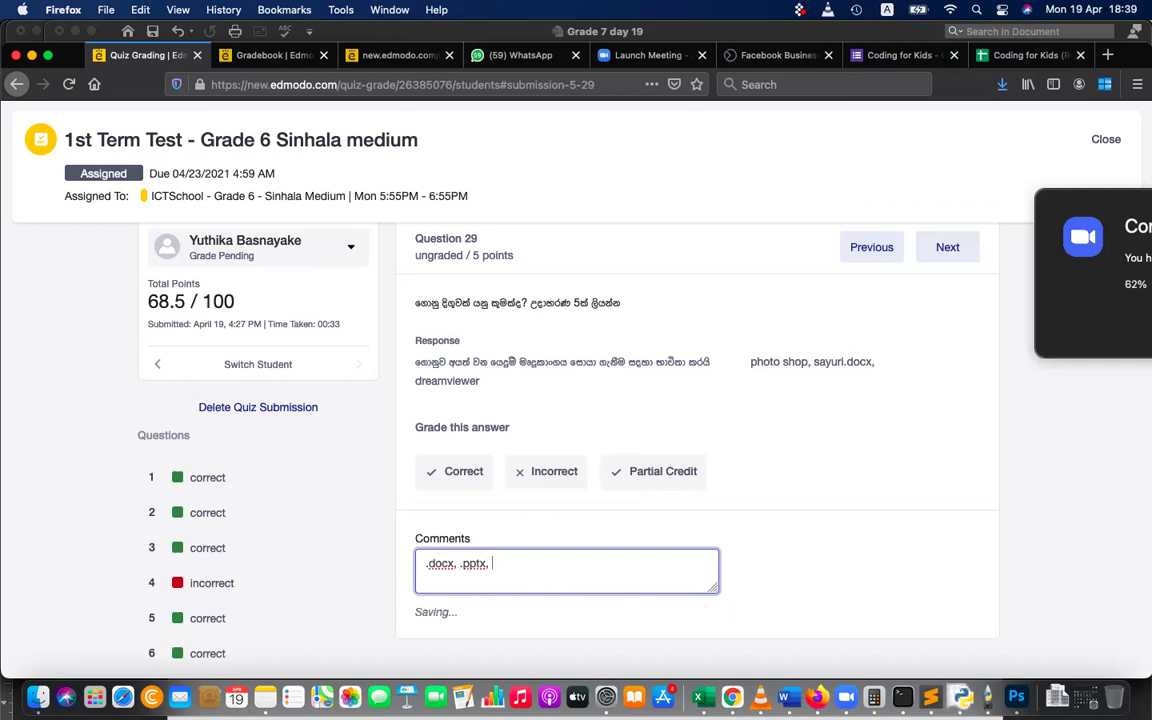
type(" .exe, ")
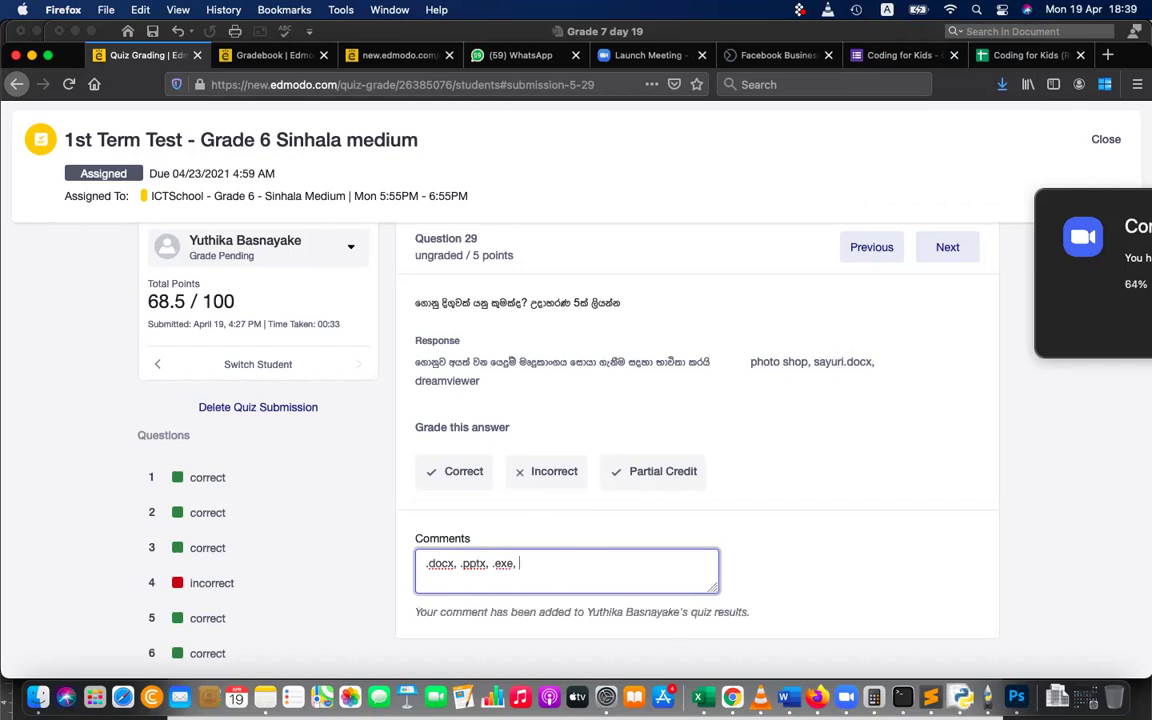
Extend the extension list in question 29's comment with ".txt, .png, .jpg,".
type(".")
type("php")
key("BackSpace")
key("BackSpace")
key("BackSpace")
type("txt, .png")
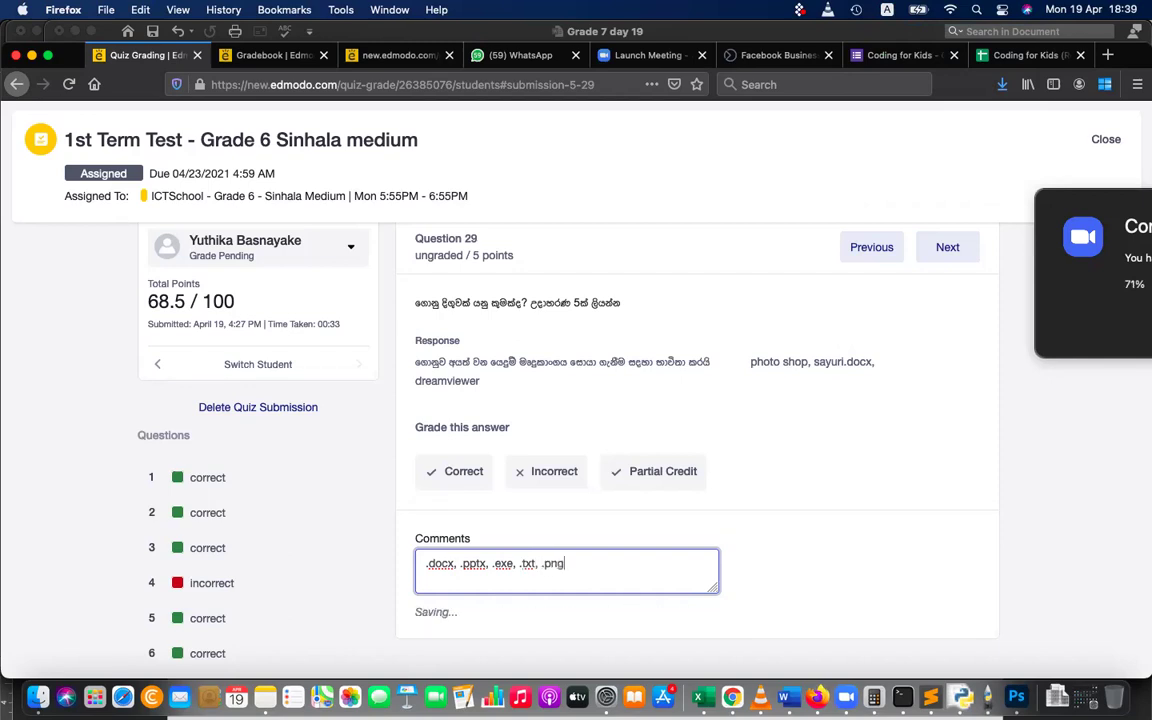
type(", .jp")
type("g,")
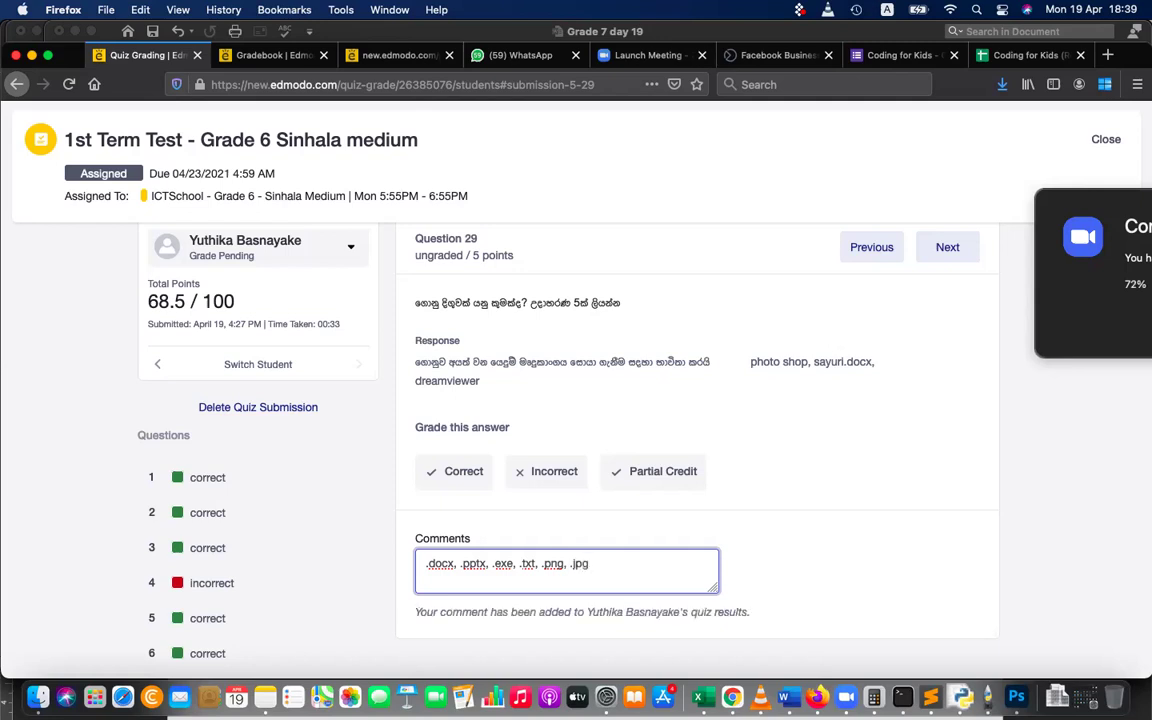
Complete the extension list in the comment with ".mp3, .avi, .mp4", then highlight "docx" in the student's response.
type(" .mp3,")
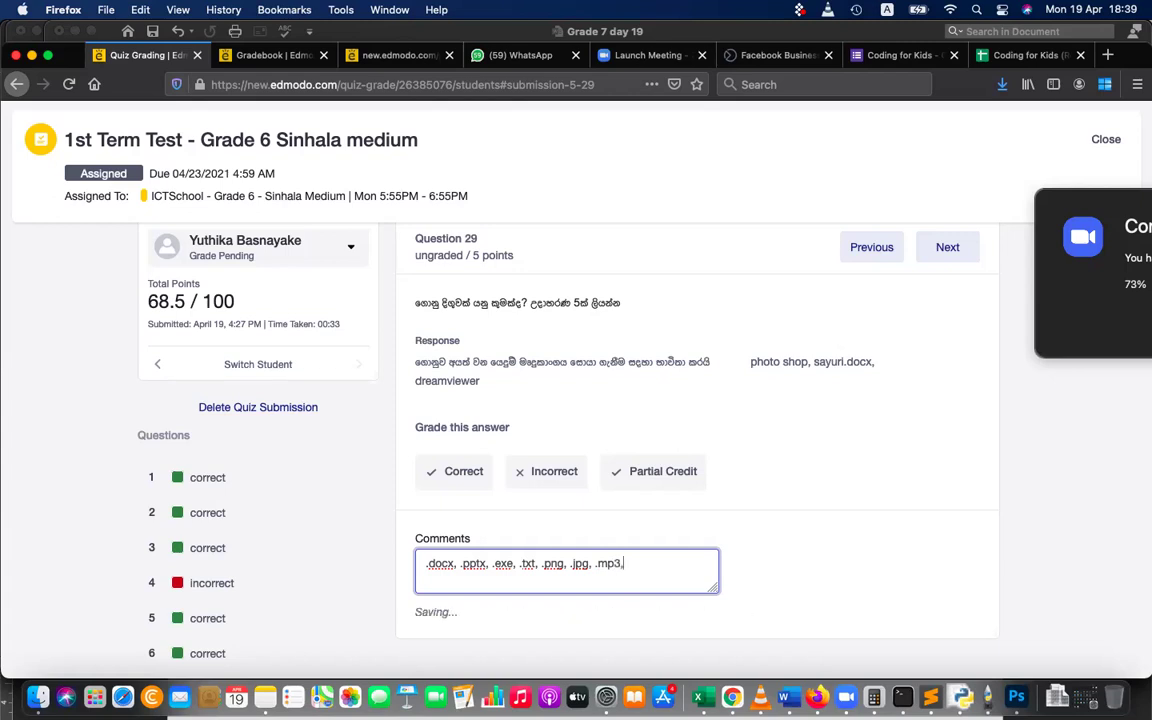
type(" m")
key("BackSpace")
type(".a")
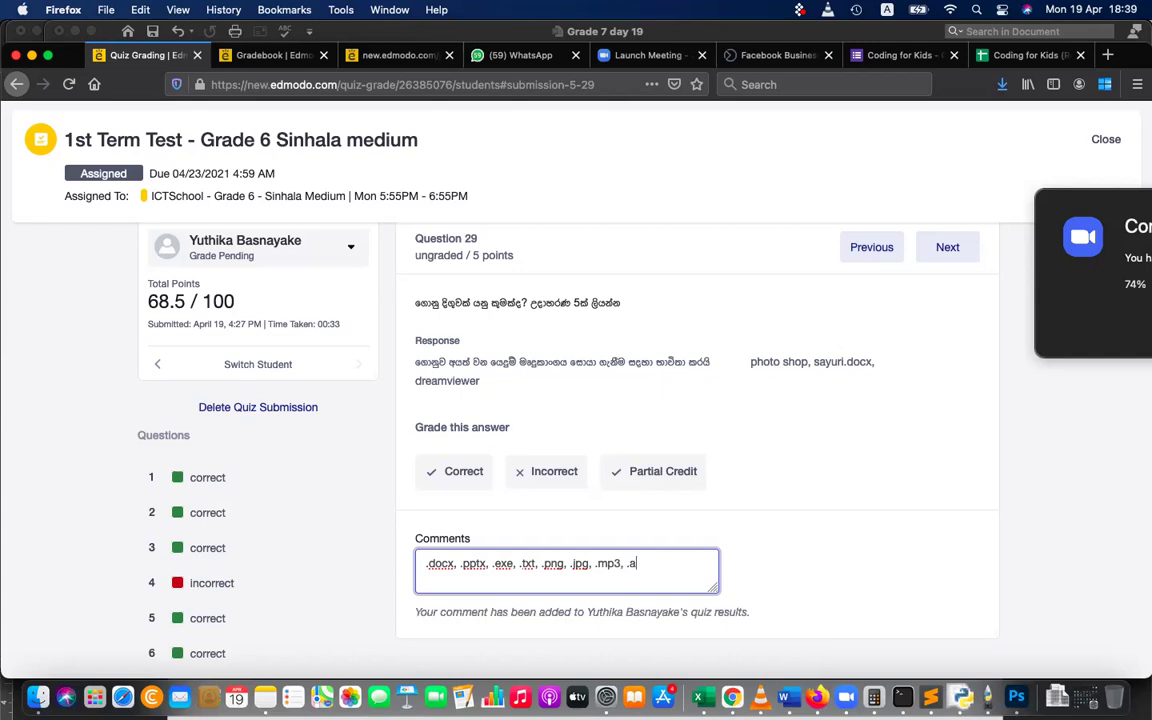
type("vi, .mp4")
left_click(856, 364)
double_click(858, 364)
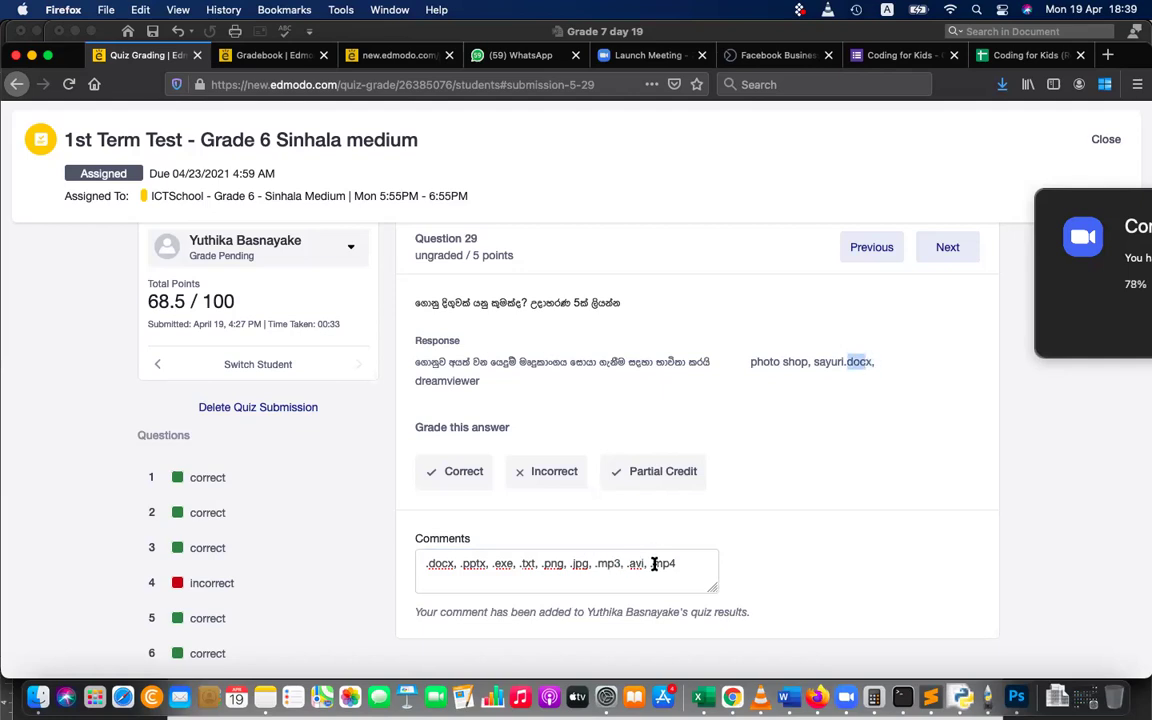
Switch to Sinhala input and begin a second comment line with "ගොනුවේ වර්ගය හදුනාගැනීම සදහා, ගොනු නාම".
left_click(692, 552)
key("Return")
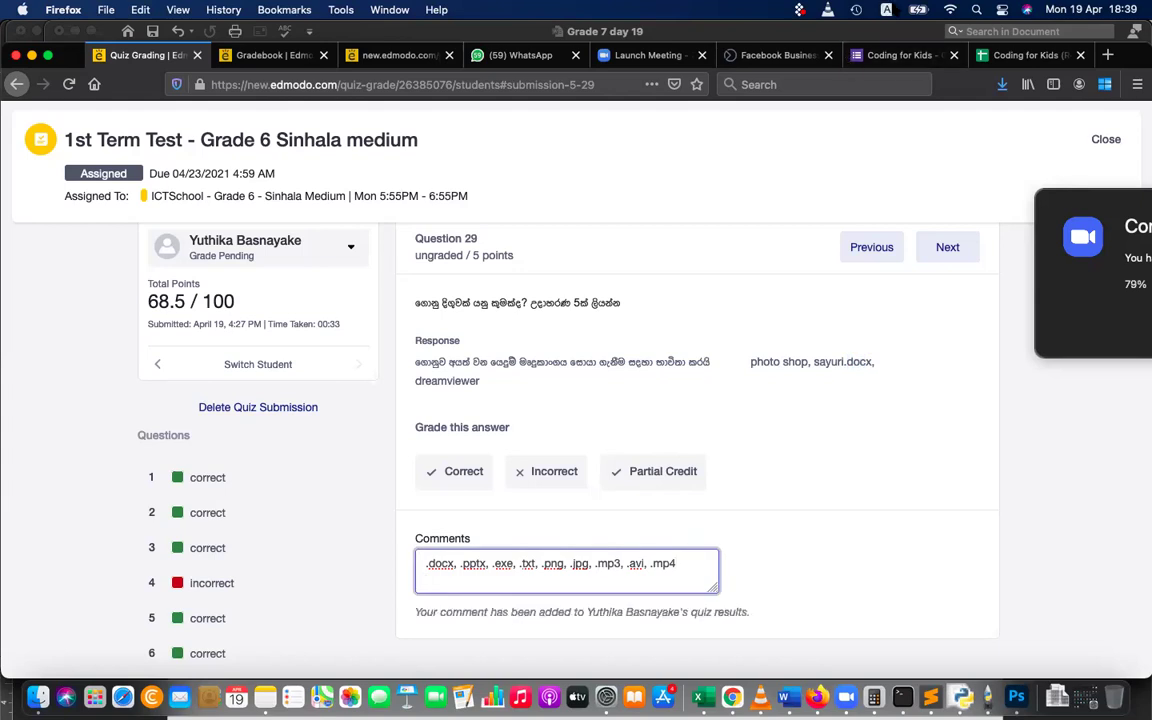
left_click(893, 10)
left_click(902, 52)
key("Return")
type("ගොන්")
type("ුවේ වු")
type("ර්ගය ")
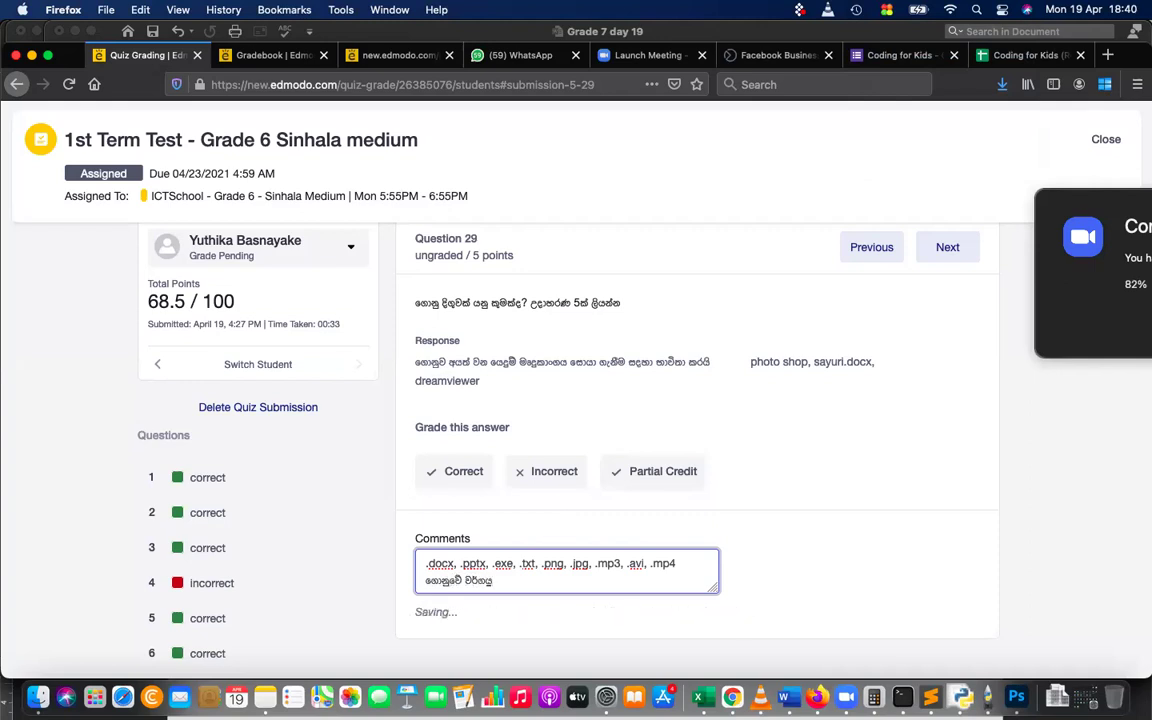
type("හඳු")
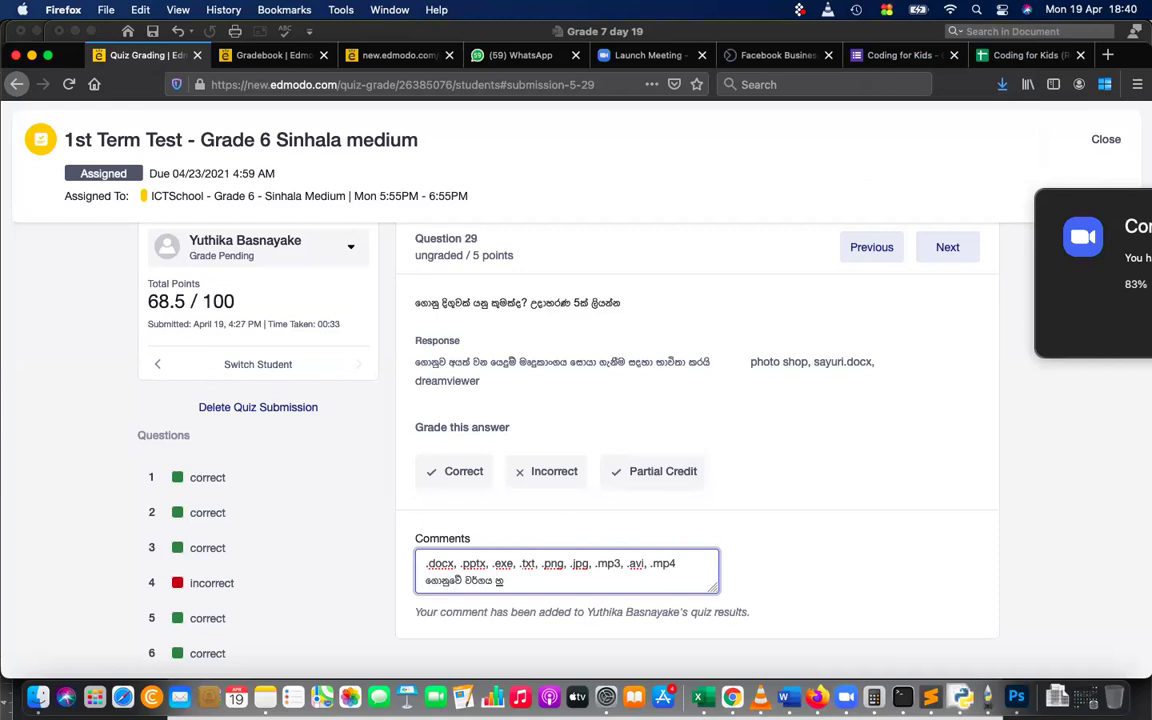
type("නාගැනීම සුඳහා, ගොනු නාම")
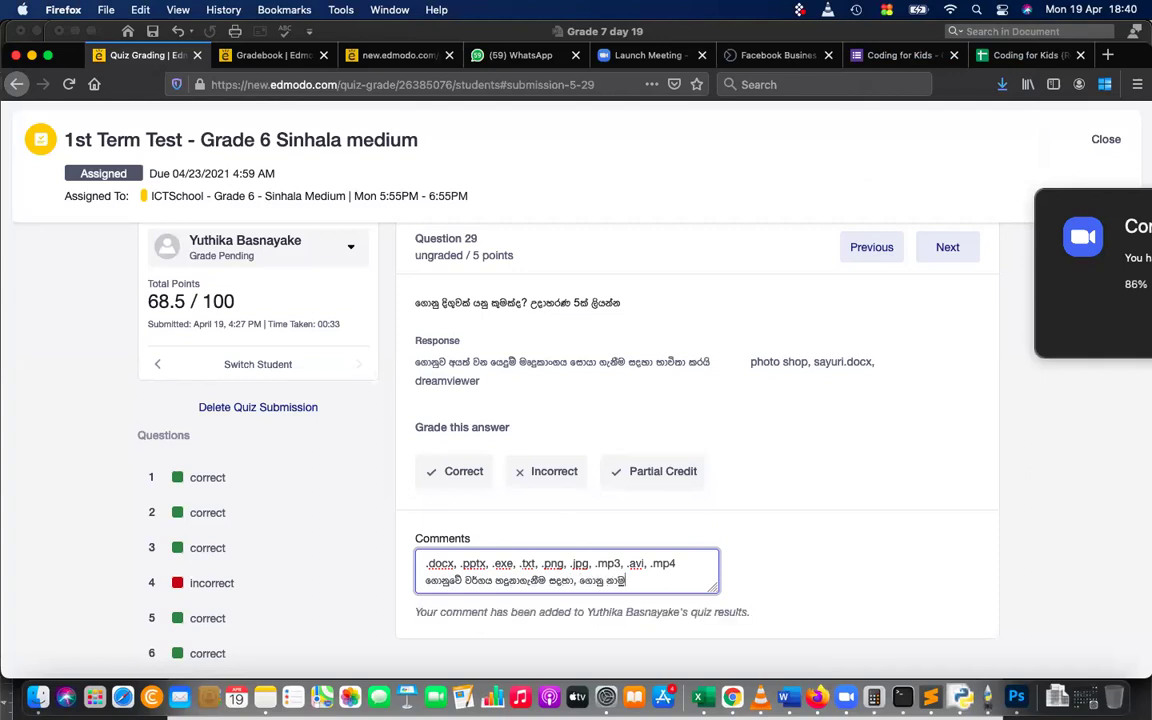
Continue the Sinhala comment sentence so that it reads "ගොනු නාමයට පසුව බාවිතා වන".
type("යට පසුව බු")
key("BackSpace")
type("ාවි")
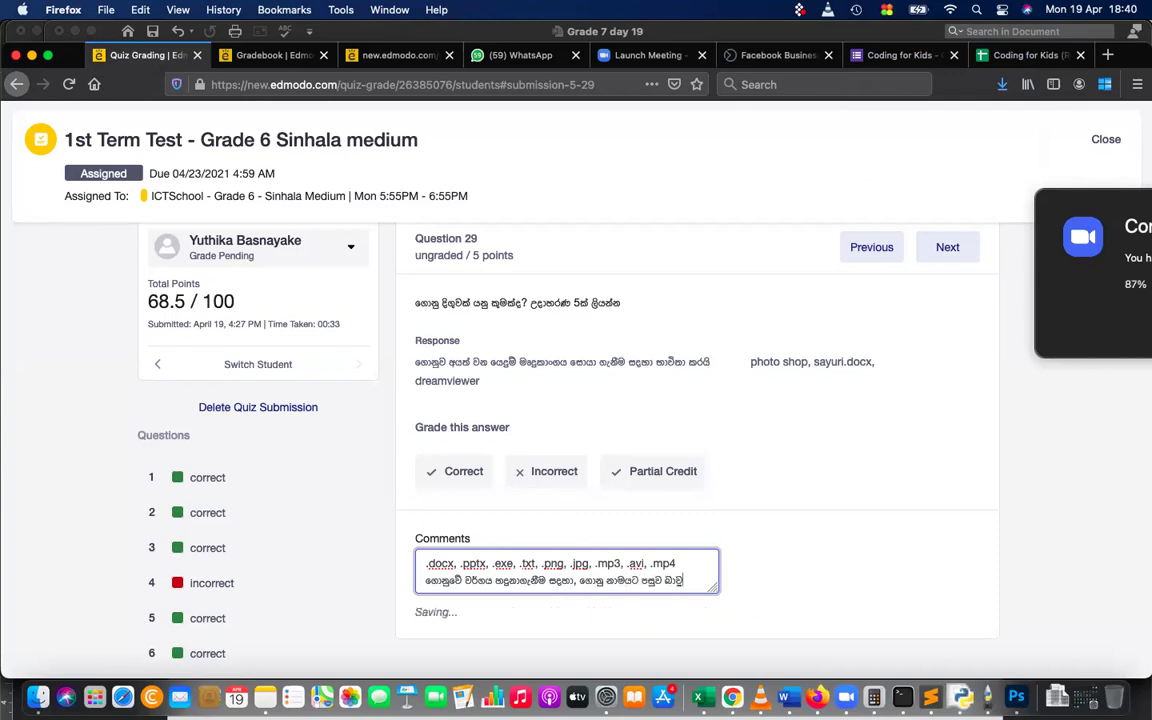
type("ච්")
key("BackSpace")
key("BackSpace")
key("BackSpace")
key("BackSpace")
key("BackSpace")
key("BackSpace")
type("විතා වූ")
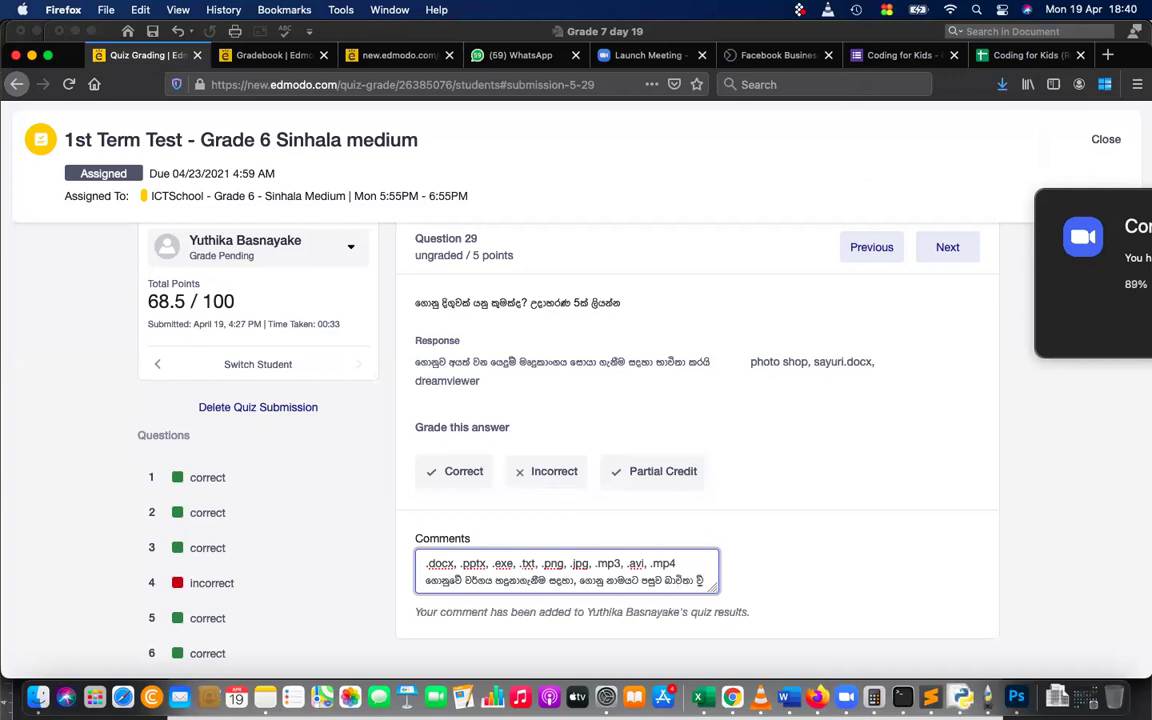
key("BackSpace")
type("නු")
key("BackSpace")
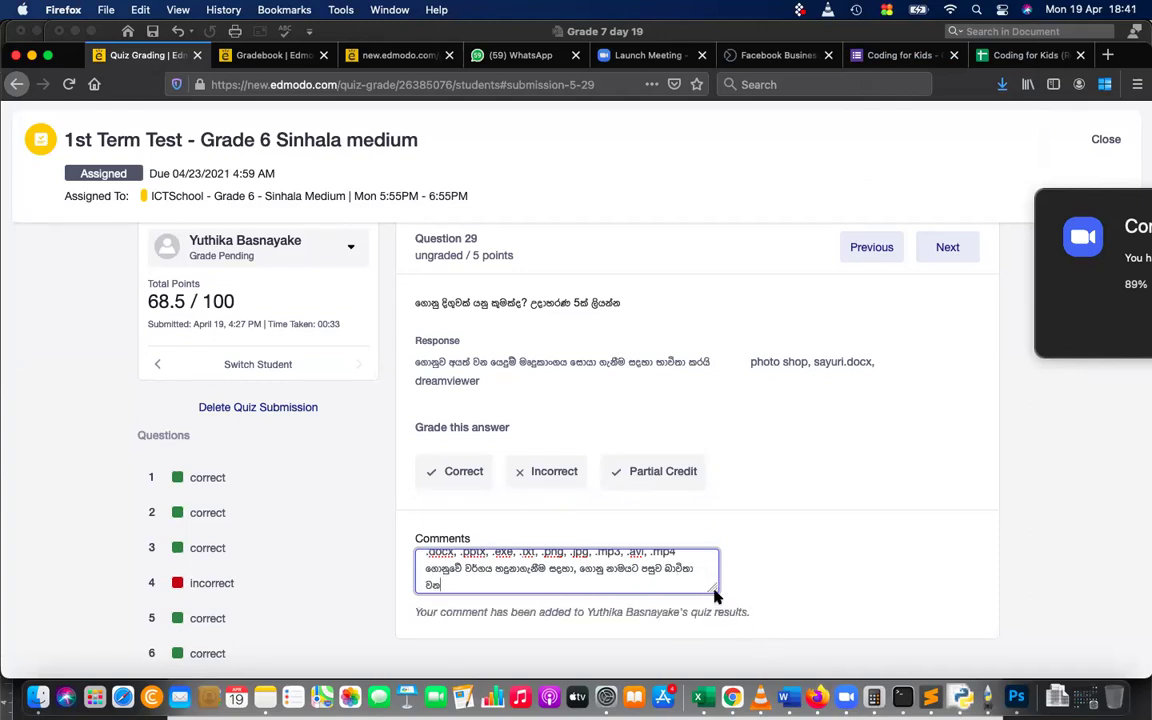
Enlarge the comment box and finish the sentence with "අකුරු කිහිපයක කෙටි යෙදුමක් ගොනු දිගුවක් ලෙස හැදින්වේ.".
left_click_drag(715, 589, 704, 697)
type("අකුරු")
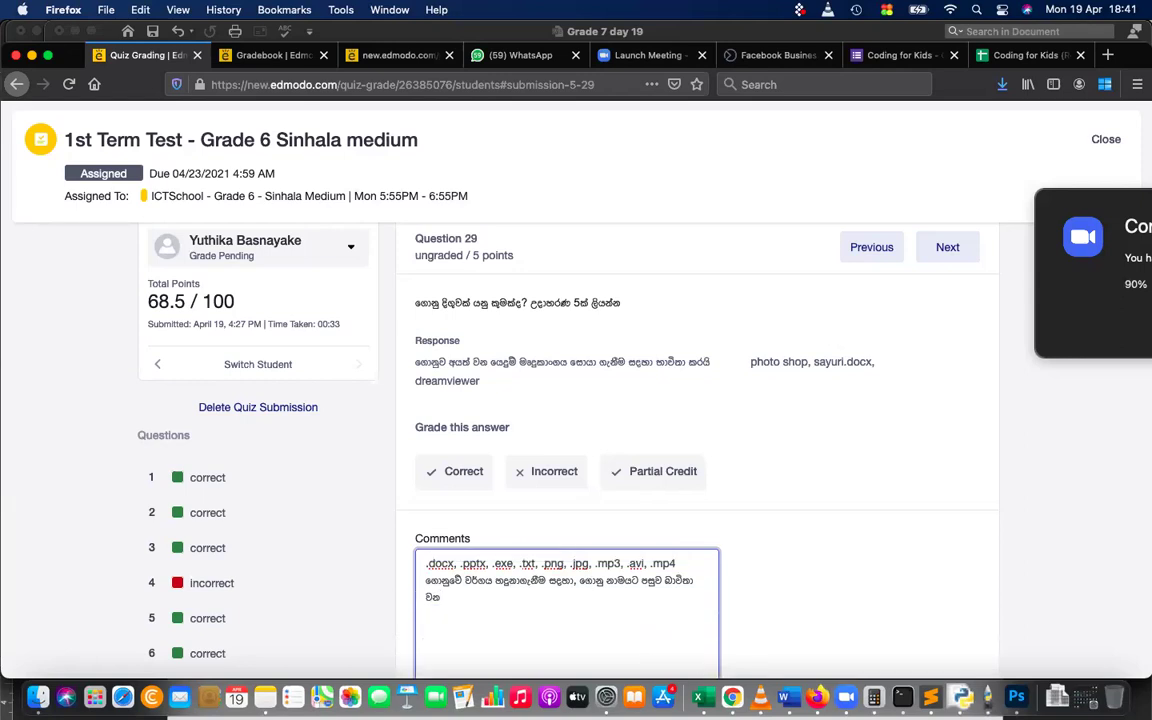
type(" කිහිපයක කෙටි යෙදුමක්")
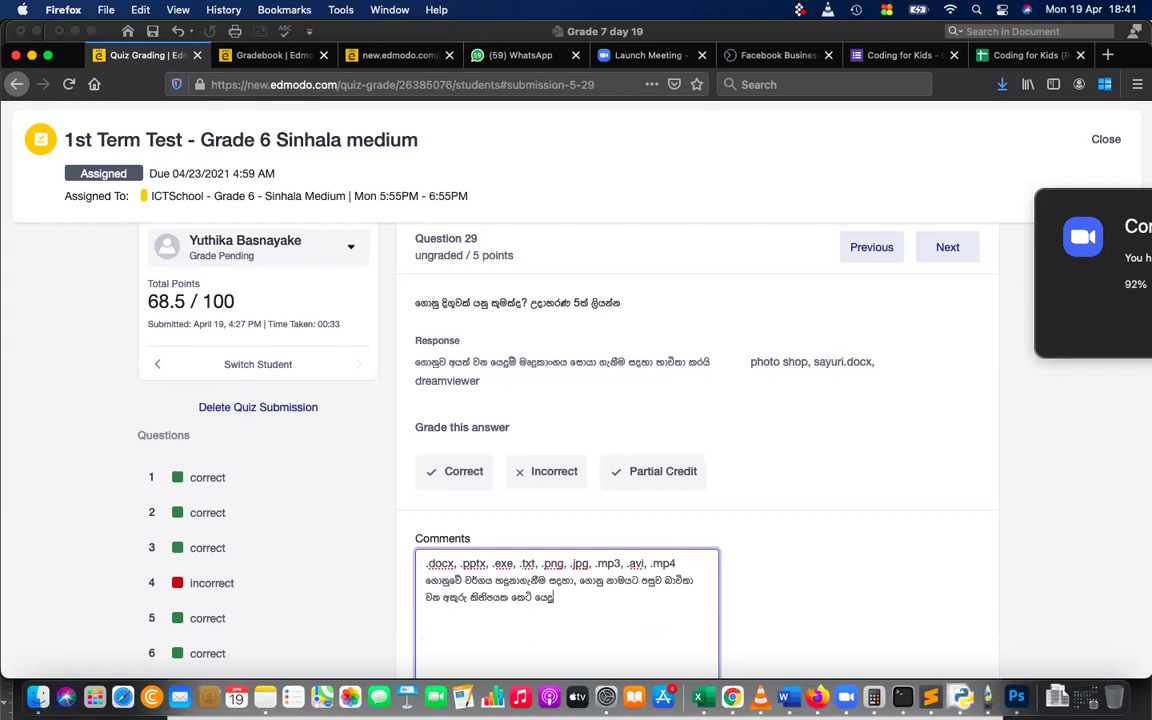
key("BackSpace")
type("ි")
type(" ගොනු විගුවක් ලෙස හැඳින්වේ.")
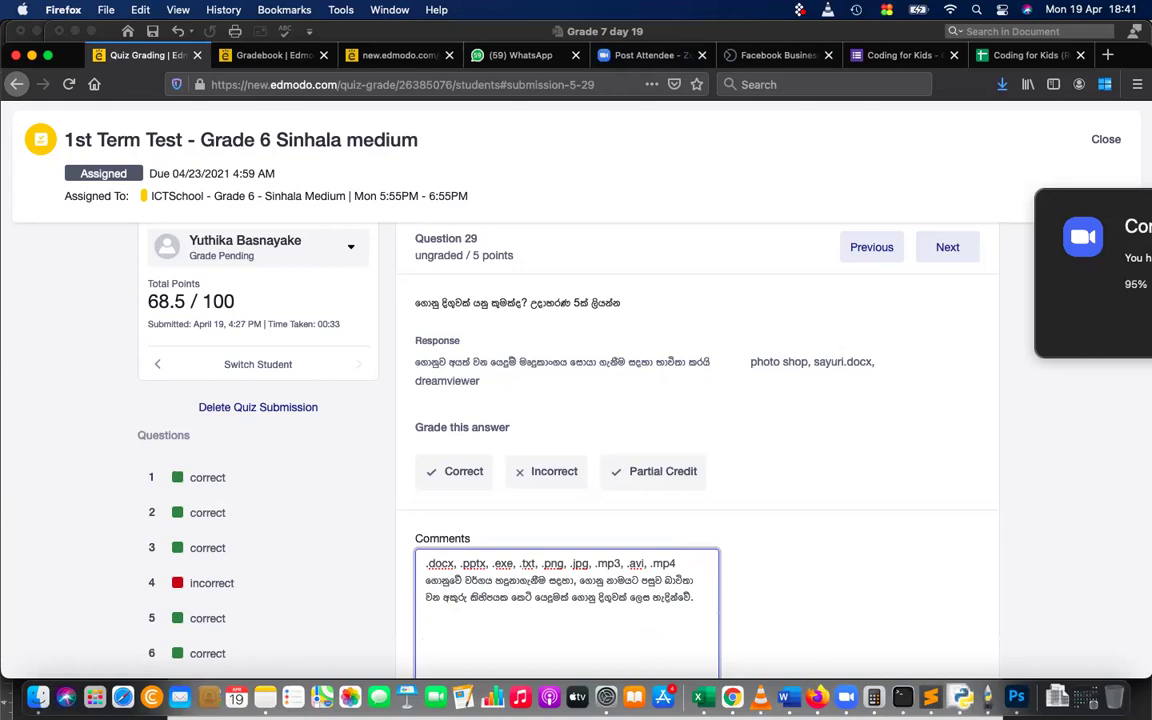
Give the answer to question 29 partial credit of 1 out of 5 points.
key("super+a")
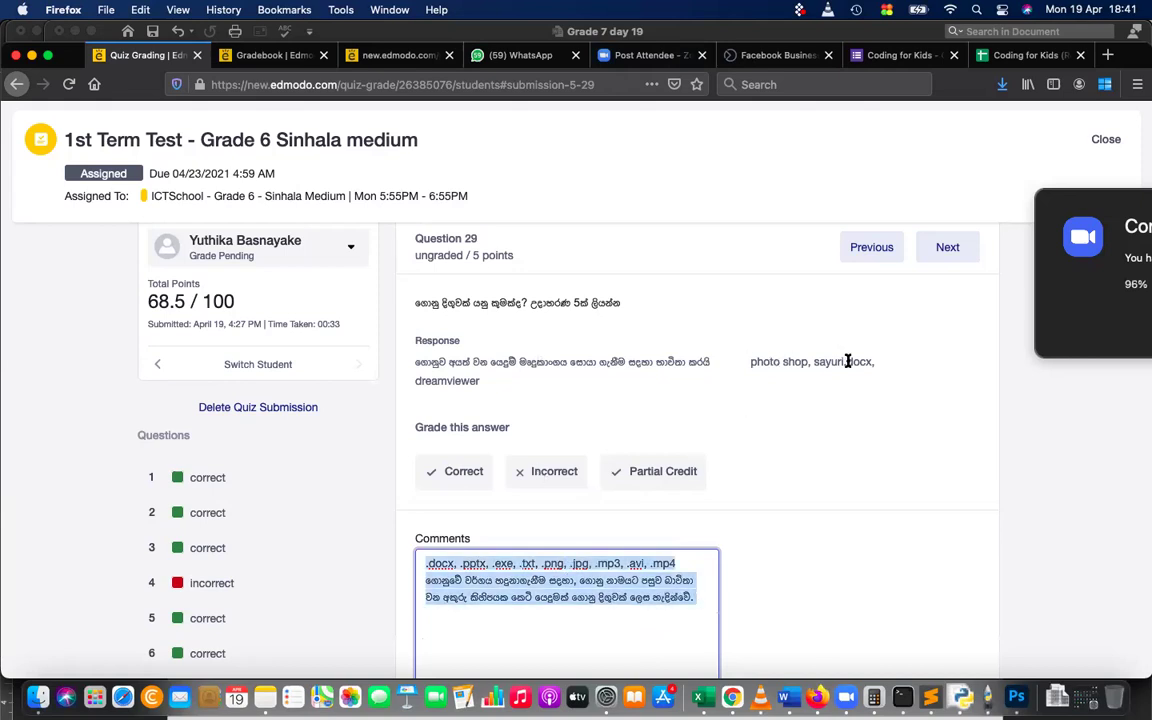
left_click(652, 482)
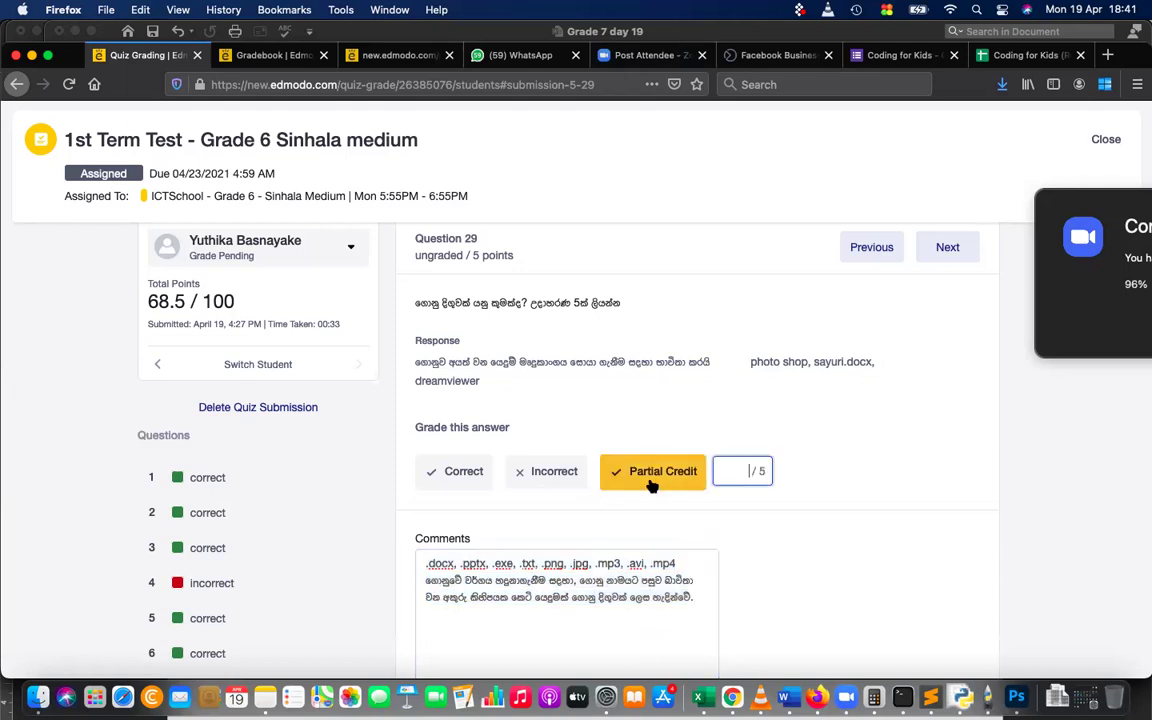
type("1")
left_click(818, 425)
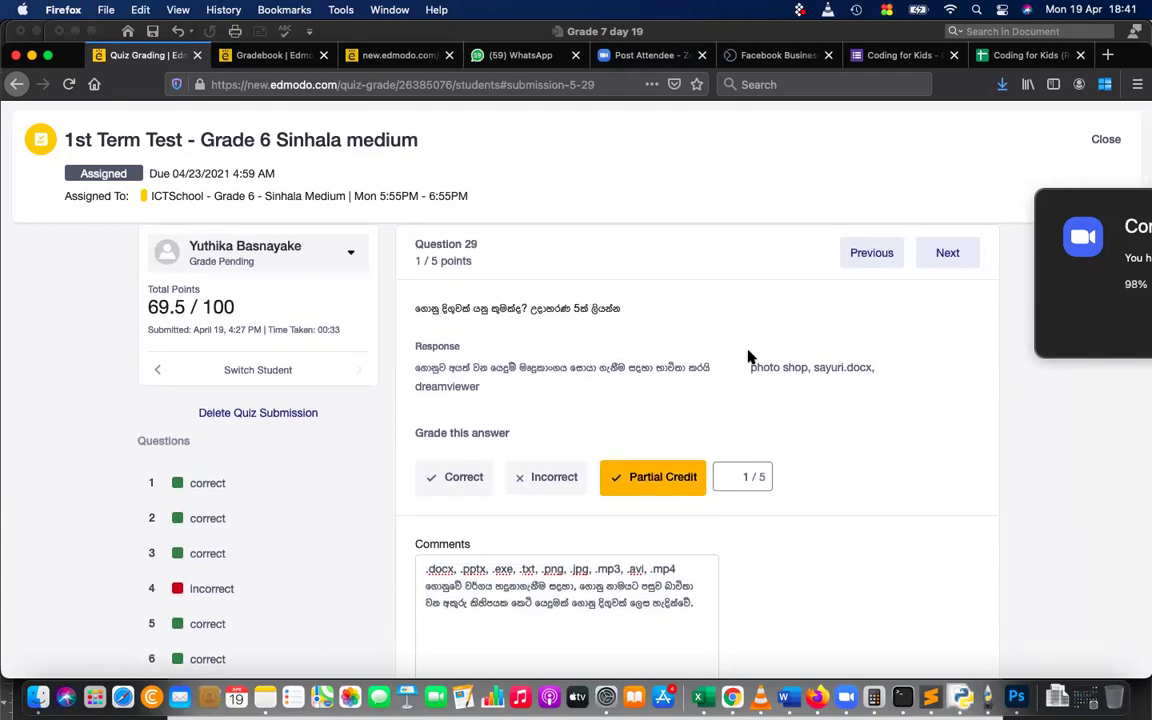
mouse_move(692, 603)
left_mouse_down()
mouse_move(617, 568)
mouse_move(715, 532)
mouse_move(688, 601)
left_mouse_up()
left_click(866, 499)
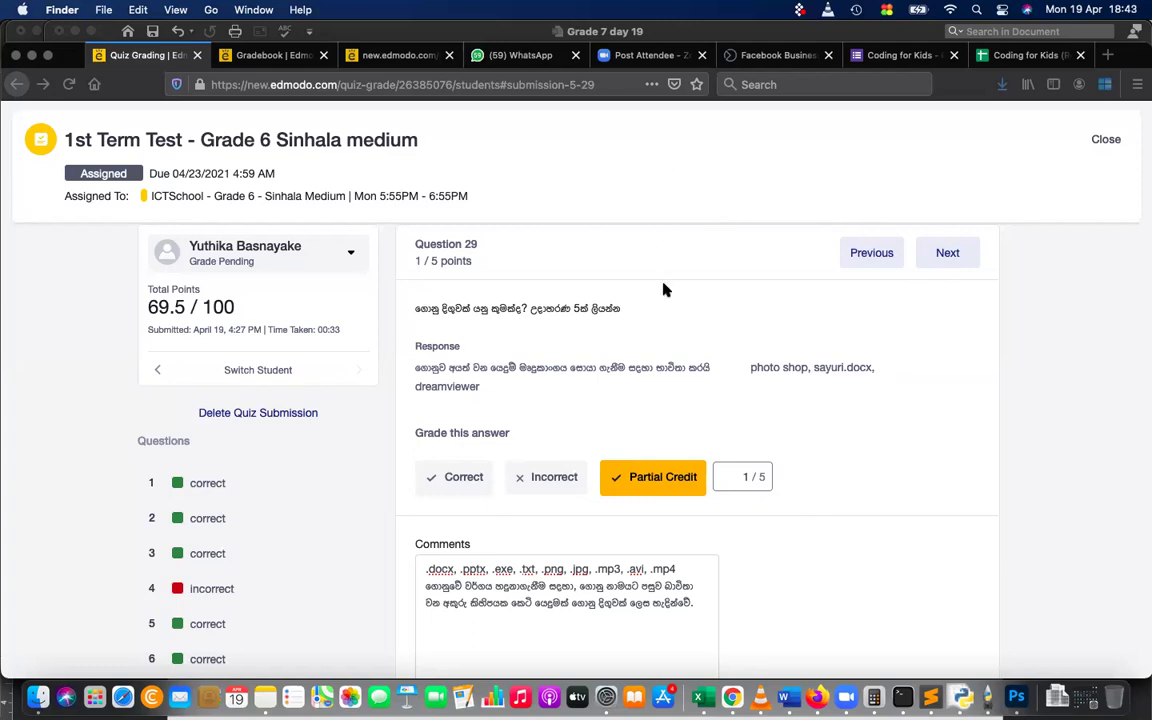
Go to question 30 and copy the response's opening words "පරිශීලකය හා පරිගණක දෘඪාංග අතර සම්බන්ධතාව ඇති කරන" into the comment.
left_click(946, 254)
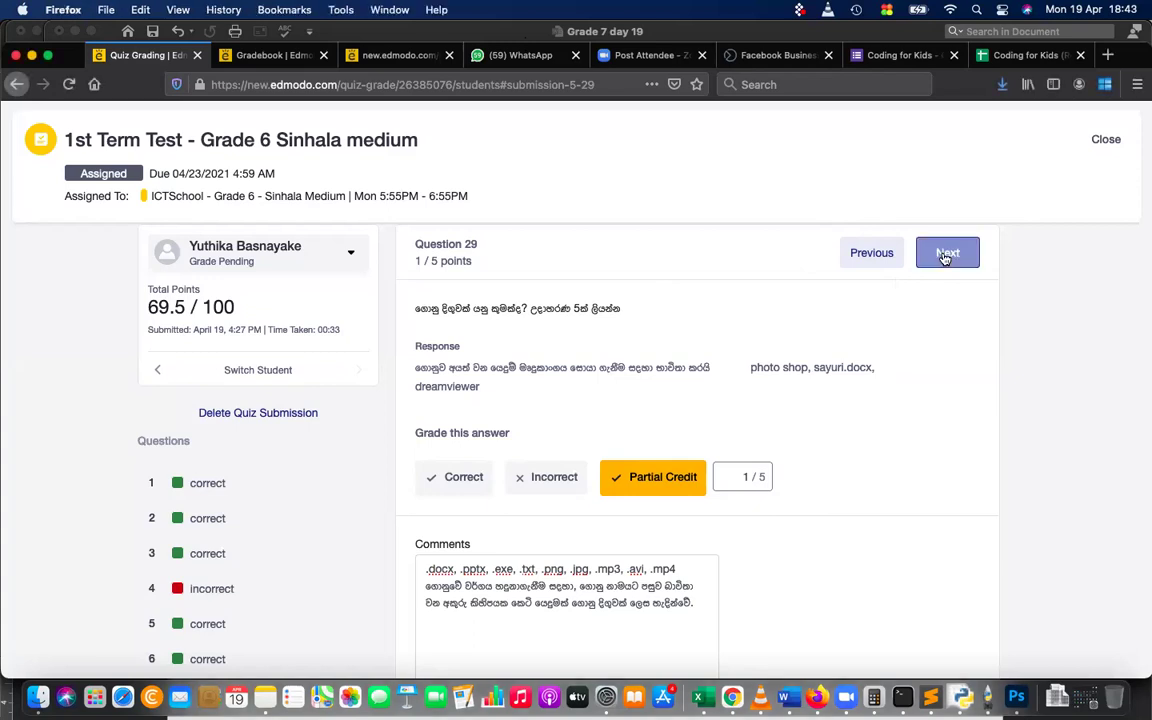
left_click(946, 254)
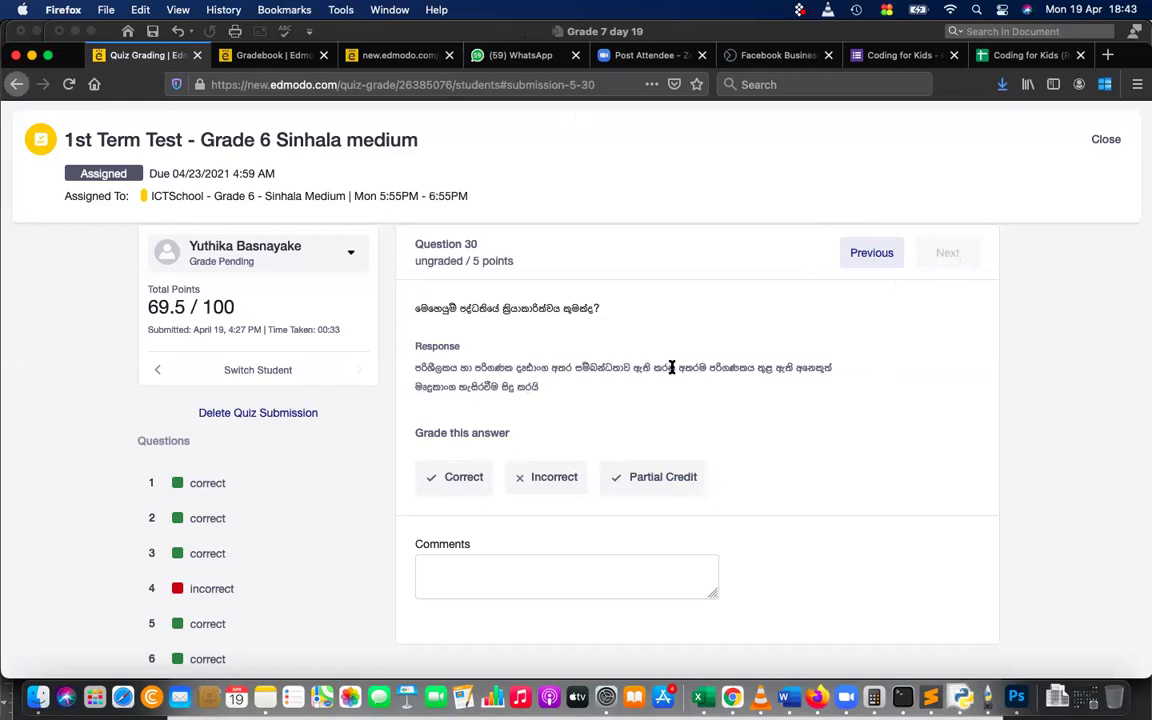
triple_click(620, 367)
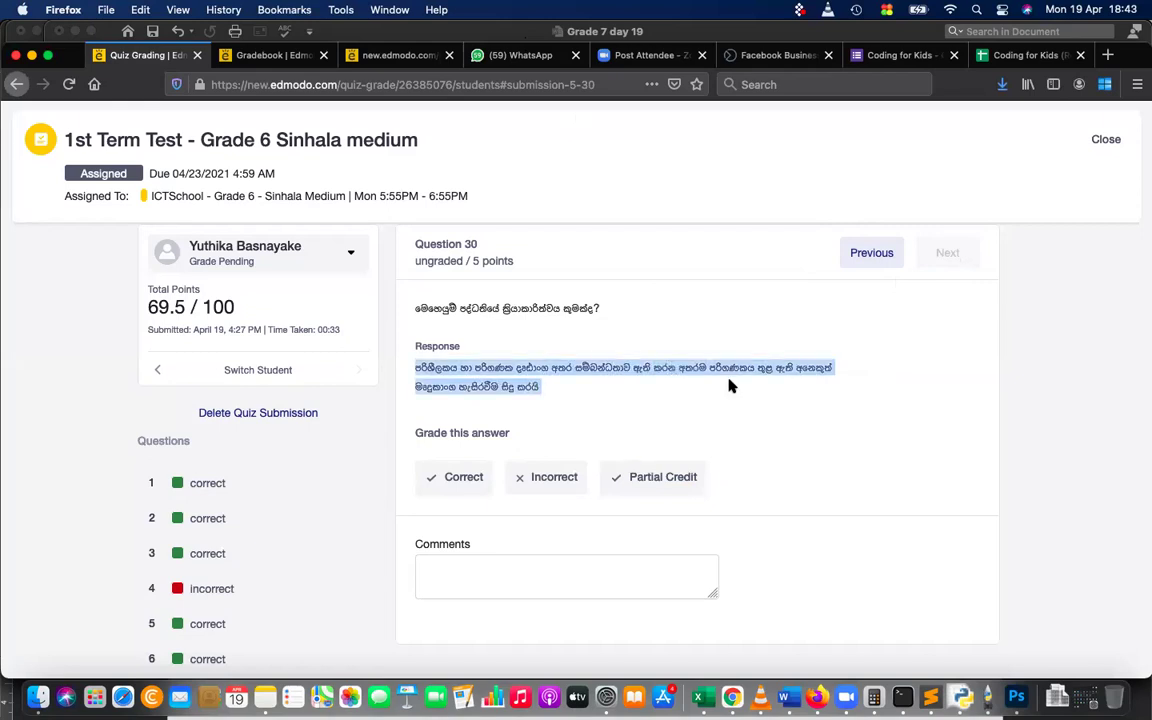
triple_click(535, 367)
left_click(535, 367)
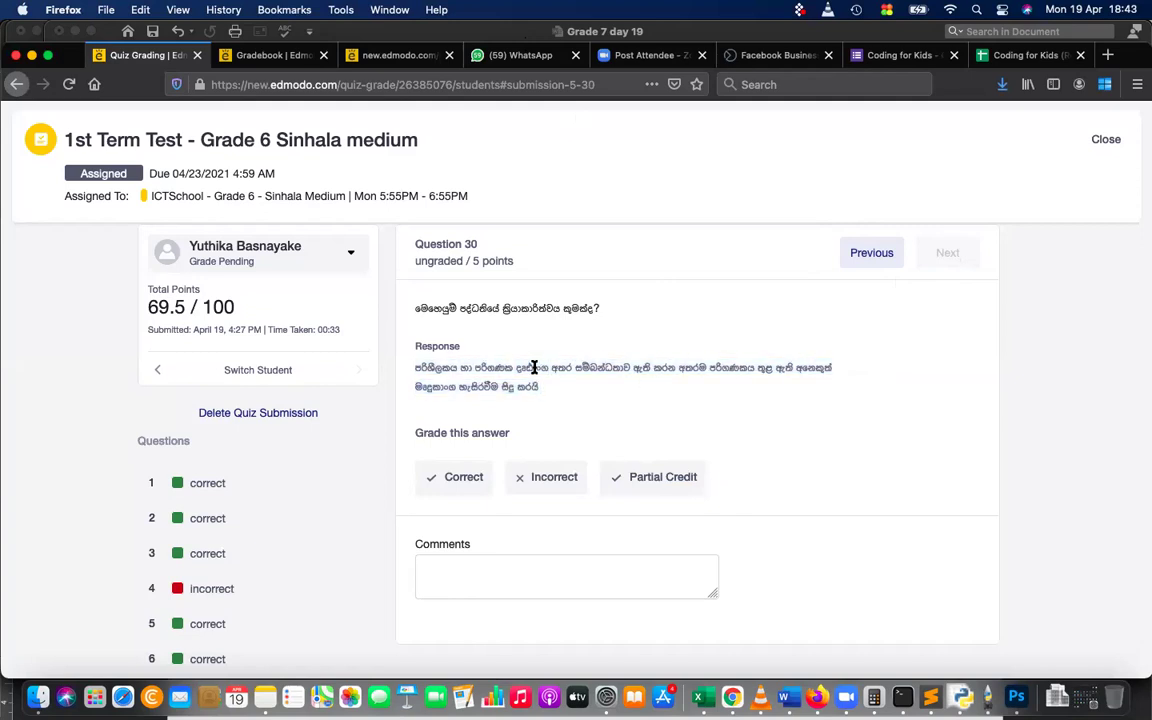
left_click_drag(413, 368, 676, 364)
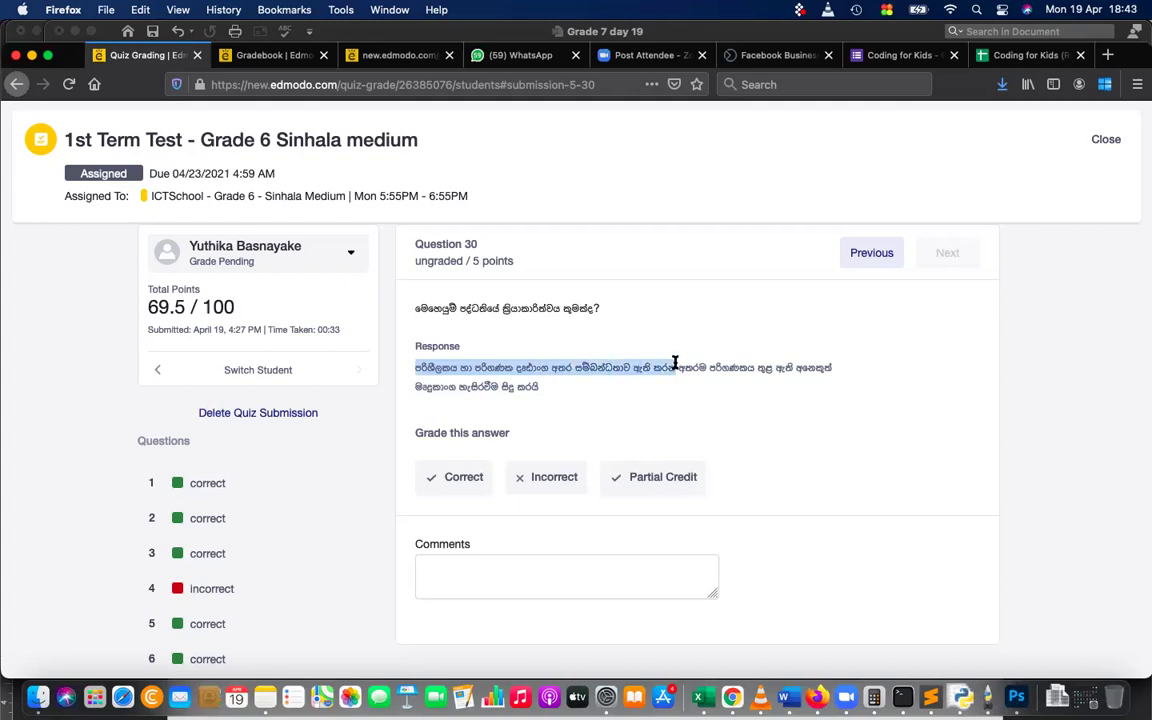
left_click(517, 576)
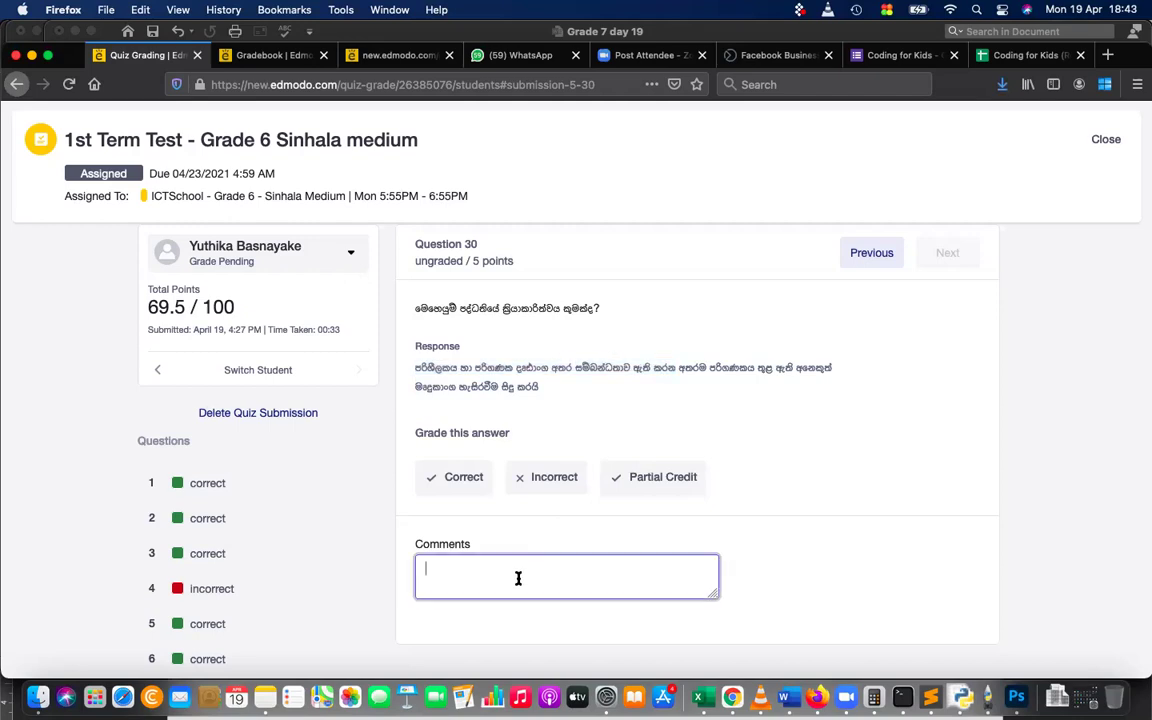
type("පරිශීලකයා හා පරිගණක දෘඪාංග අතර සම්බන්ධතාව ඇති කරන")
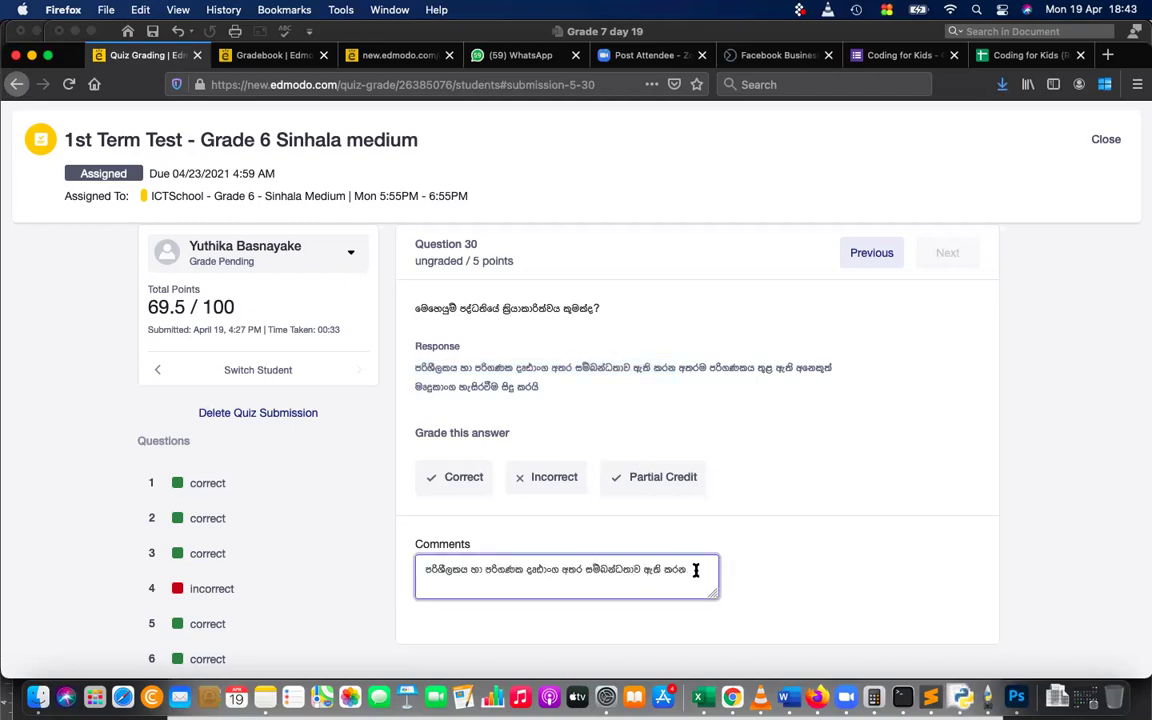
Replace the comment's last words "සම්බන්ධතාව ඇති කරන" with "අතුරු මුහුණතක් ලෙස".
left_click_drag(695, 574, 587, 562)
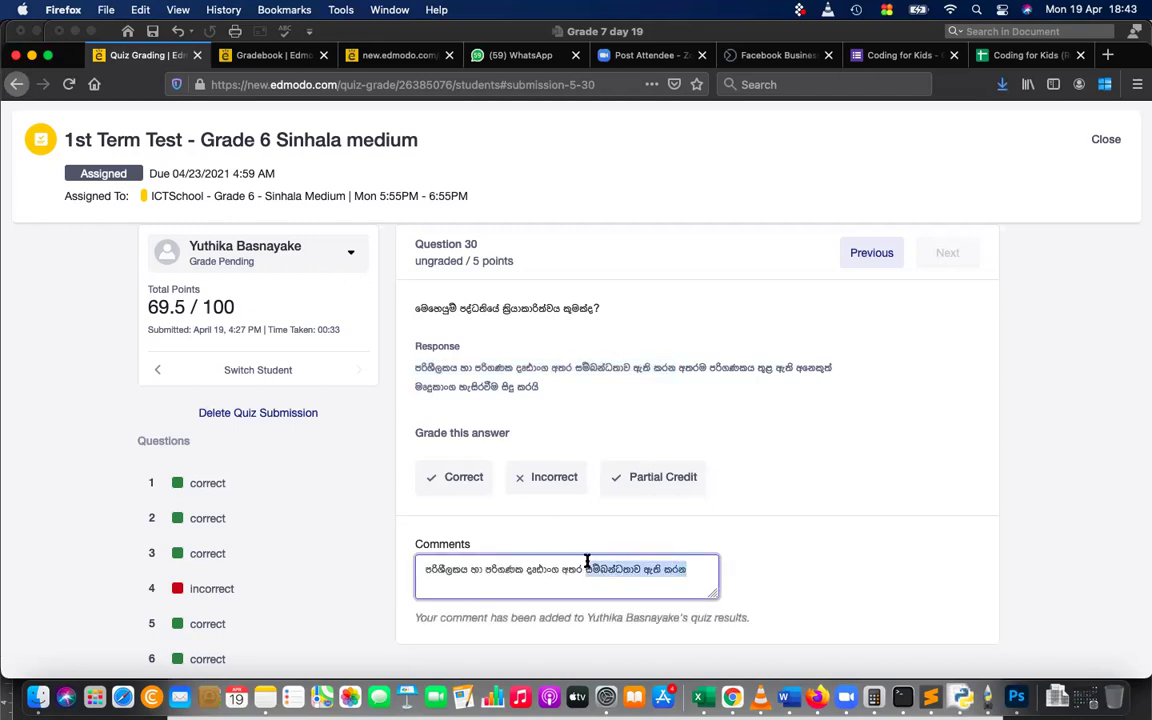
type("අතුරු මුහු")
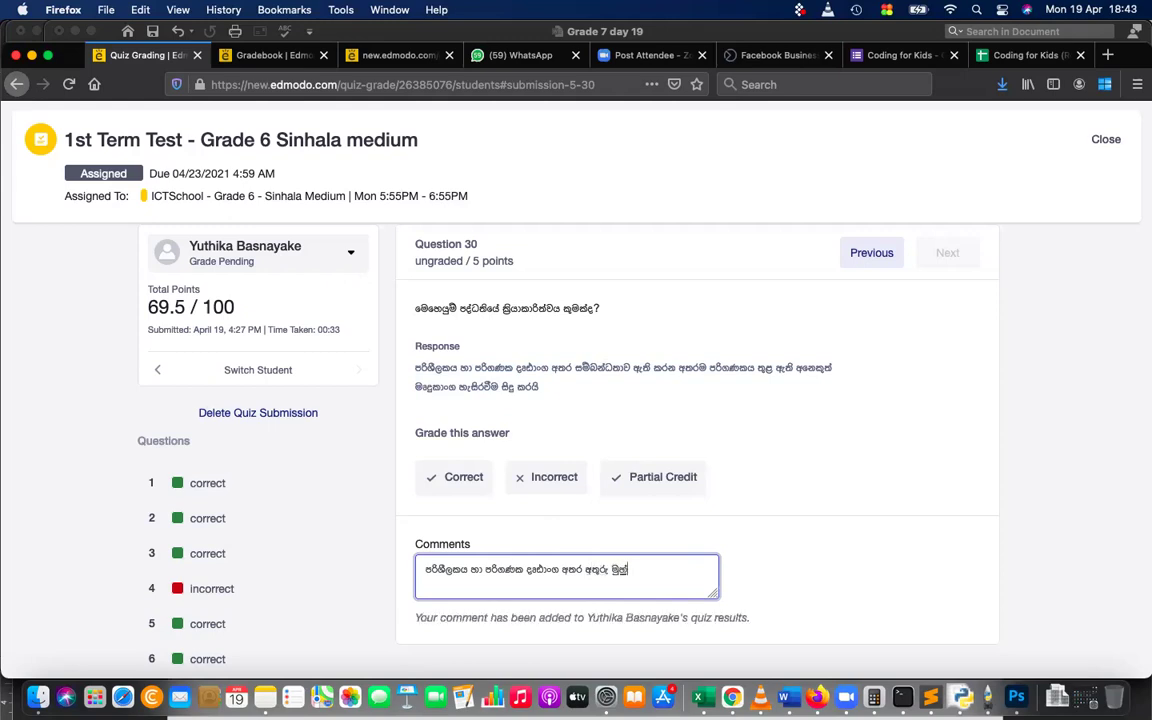
type("ණතක් ලෙස")
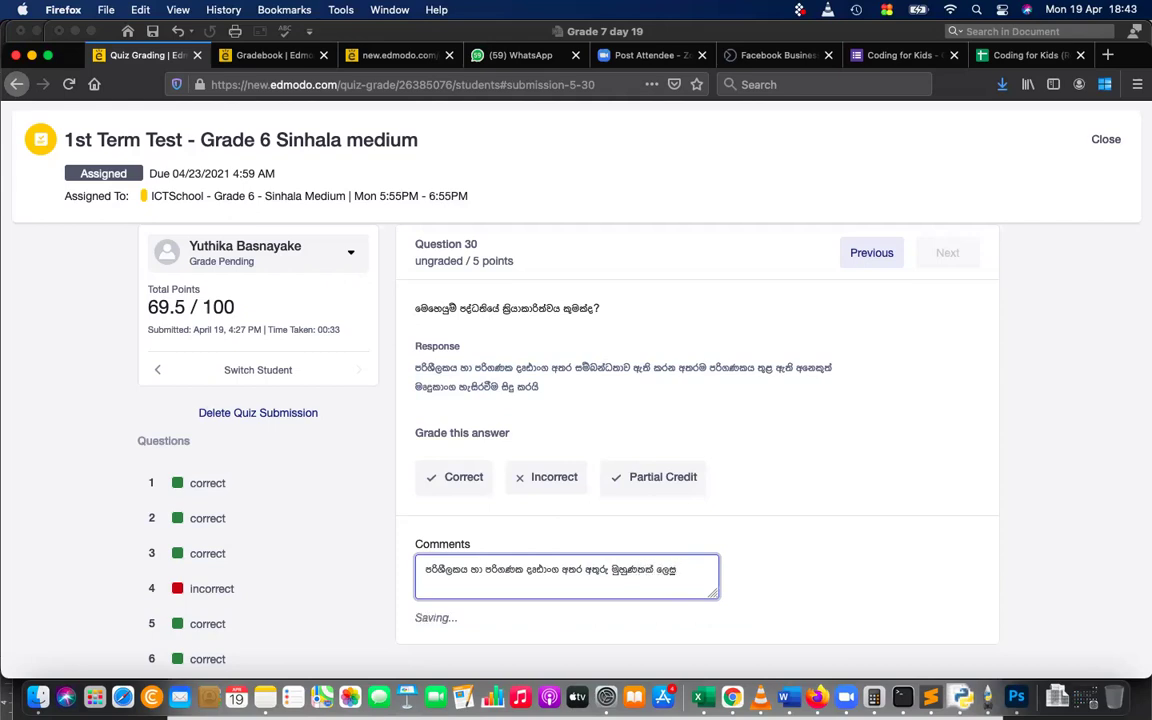
Continue the comment sentence with "/ අතර මැදියෙකු ලෙස ක්‍රියාකරමින්".
type("/ අතරු")
type("මැදි")
type("යෙකු")
type(" ලෙස ක්‍")
type("රියාකු")
type("රමින් කු")
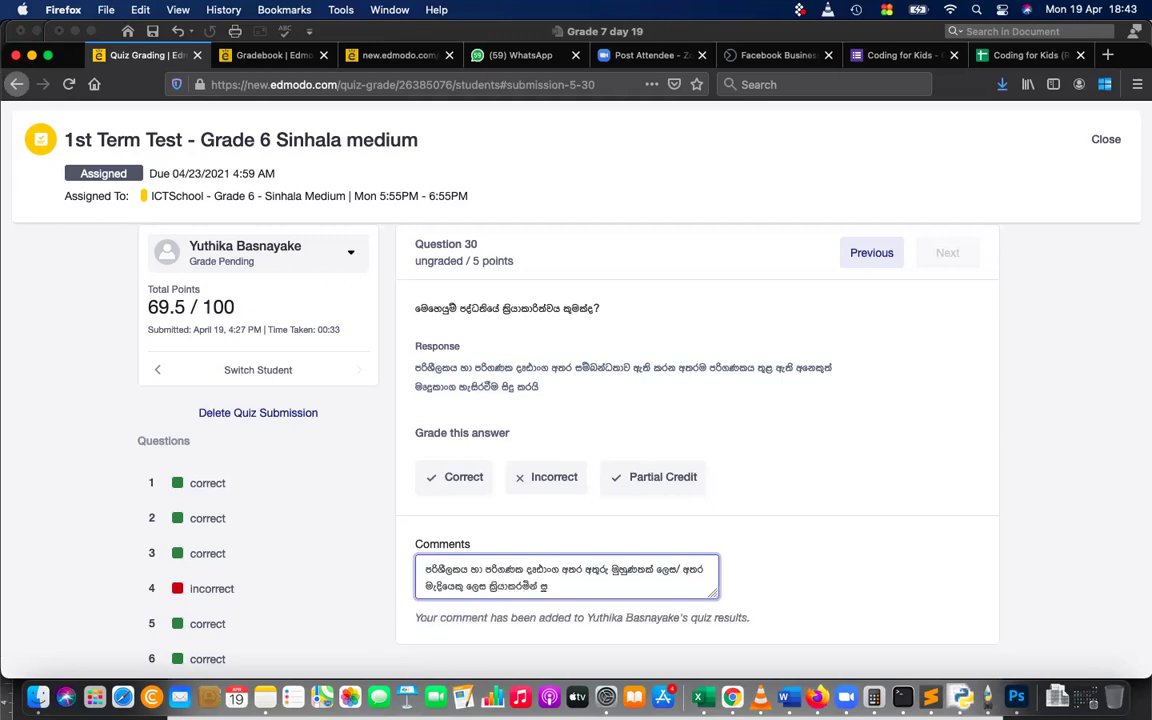
Finish the comment's first sentence with "සම්බන්ධතාවයක් ඇති කරයි." and begin the second with "එමෙන්ම".
type("ම්බන්ධතාවයක් ඇති කු")
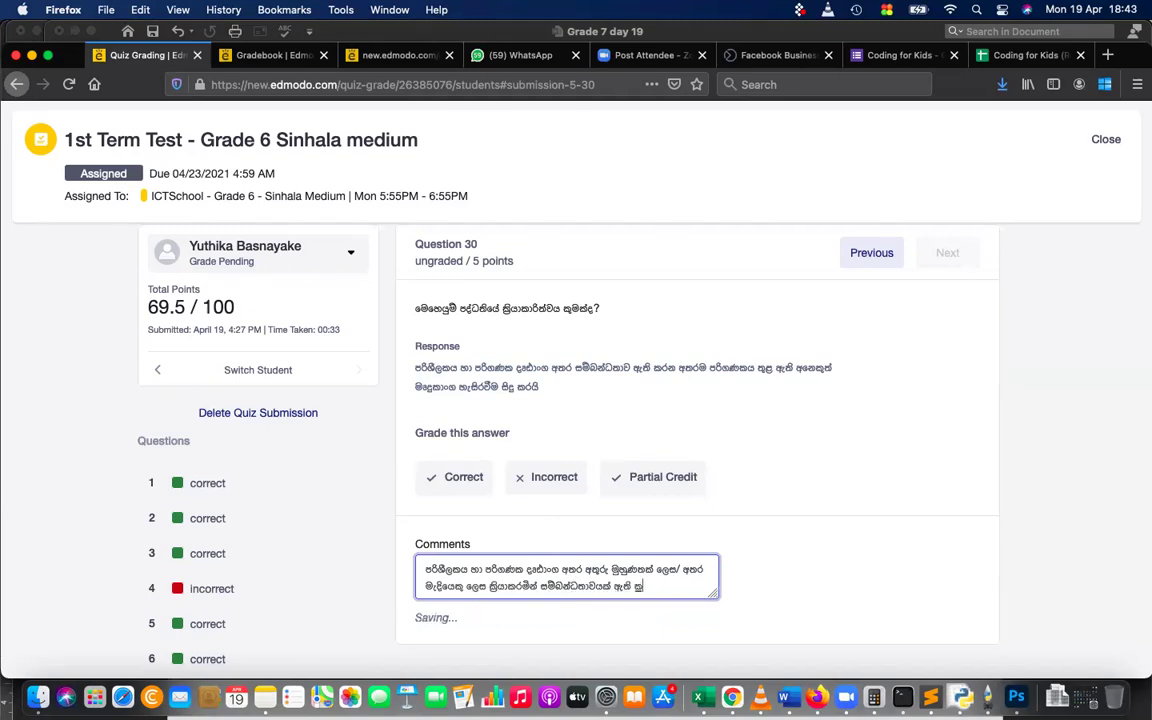
key("BackSpace")
type("රයි. එමෙන්")
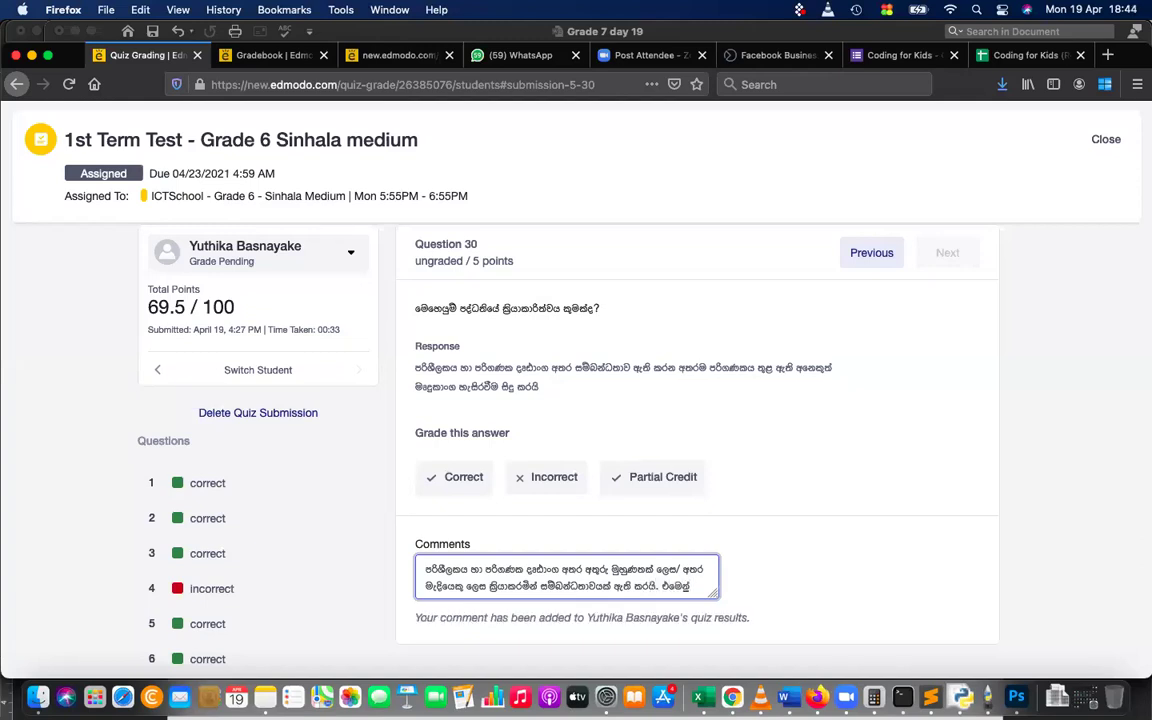
type("ම්")
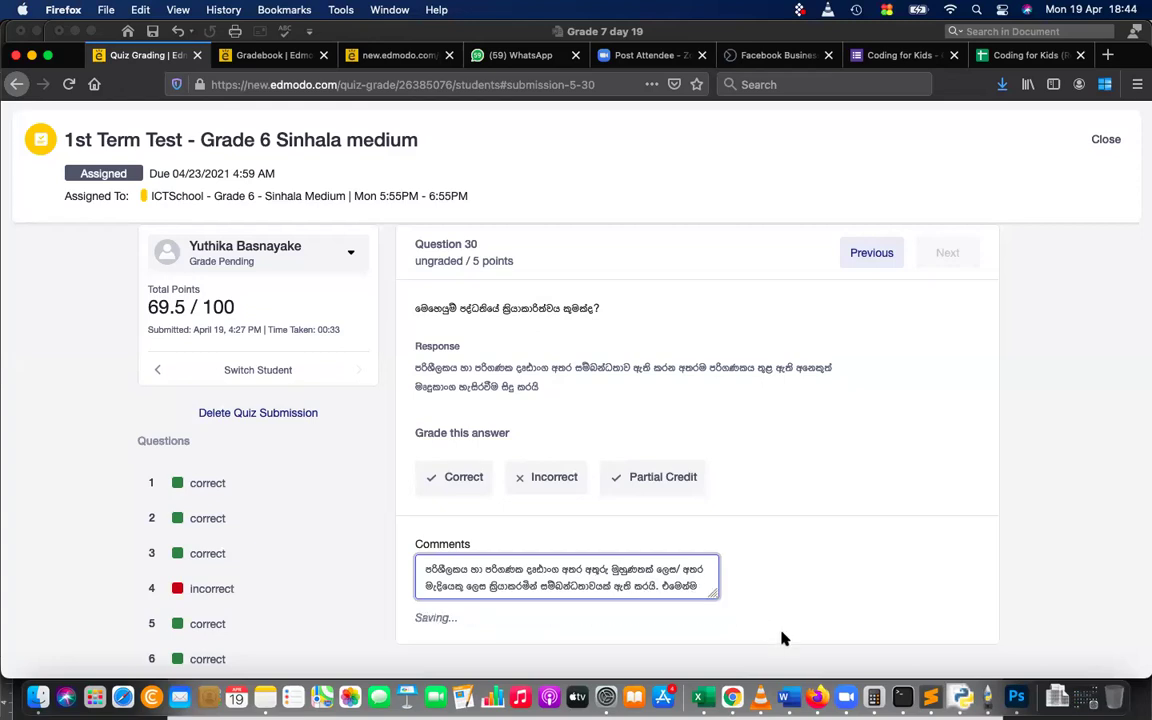
Enlarge the comment box and complete the second sentence with "පරිගණකයේ සම්පත් කළමණාකරණය කරයි.".
left_click_drag(714, 597, 716, 690)
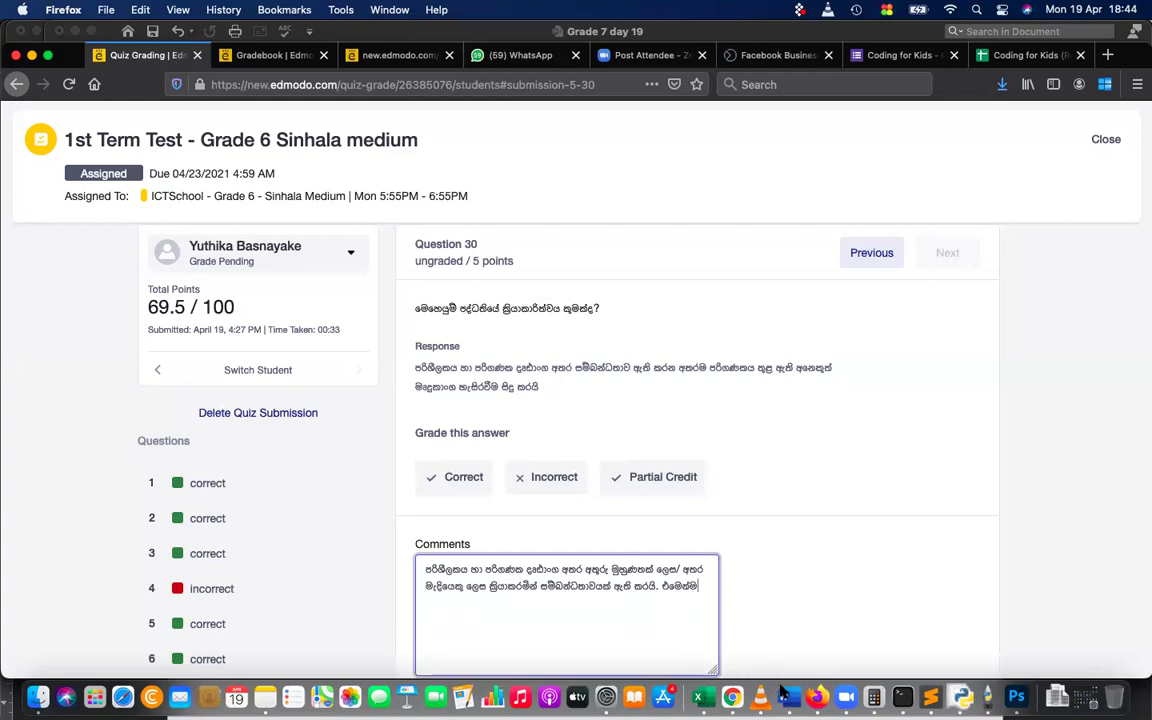
type("පරිගණක")
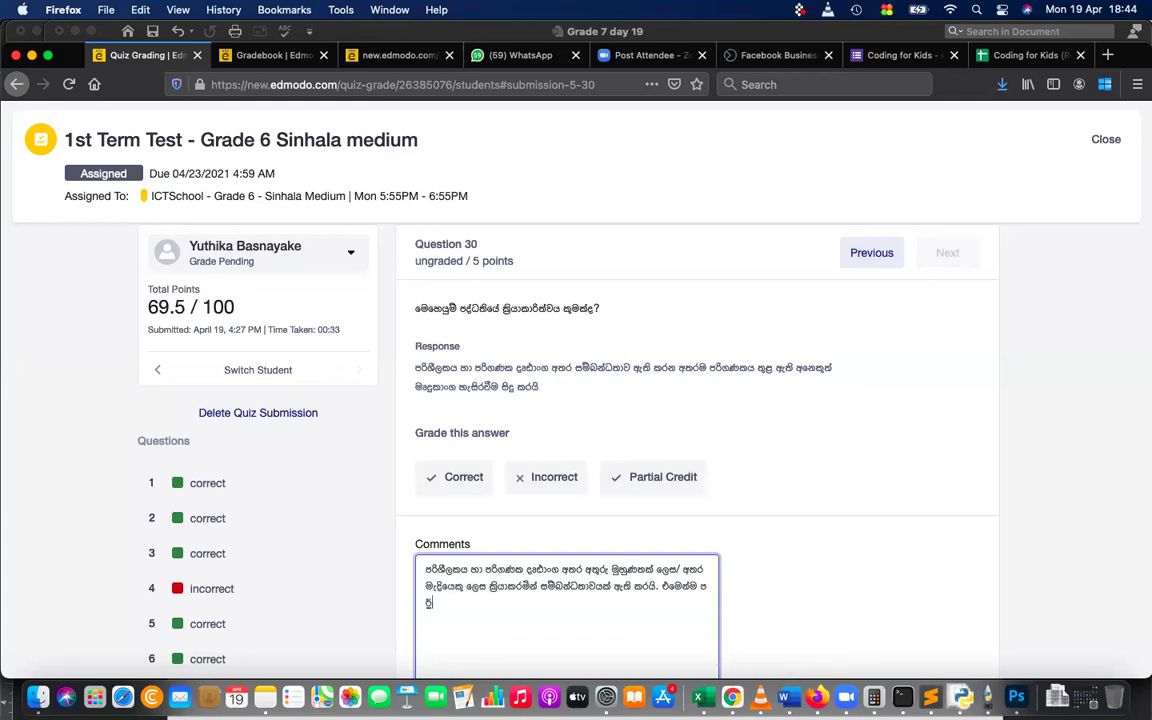
type("යෙ")
type(" සම්බ")
type("ත් ක්")
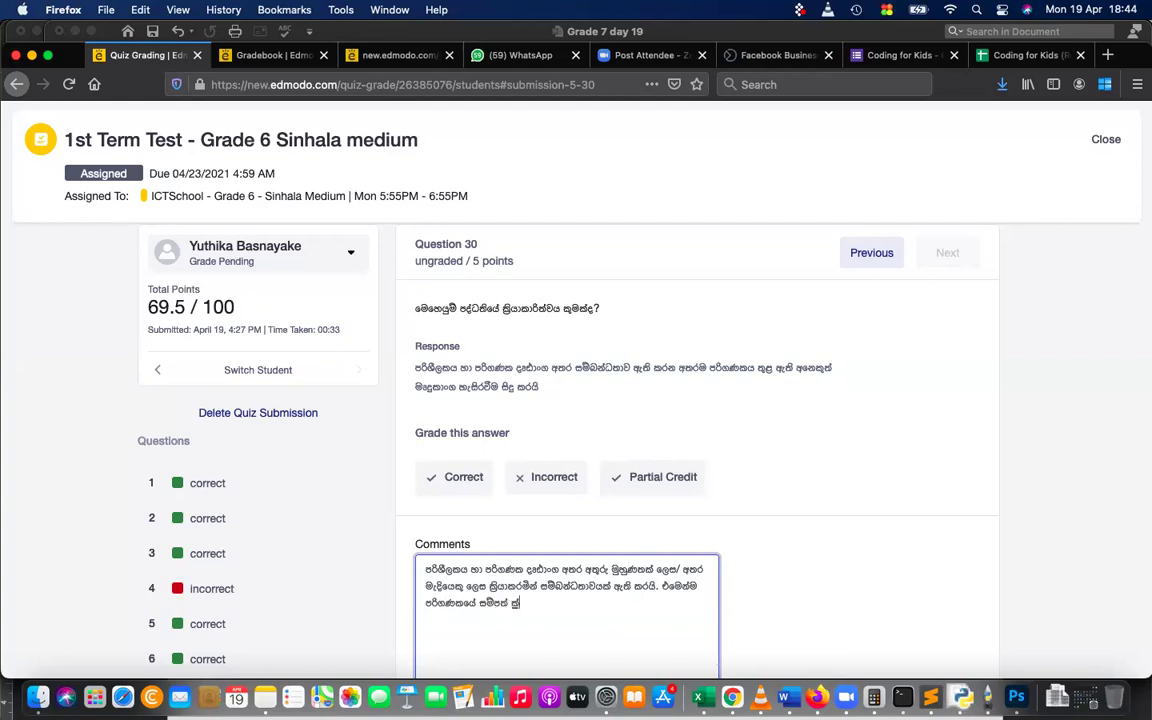
type("ළමණාකරුණය කරයි. (")
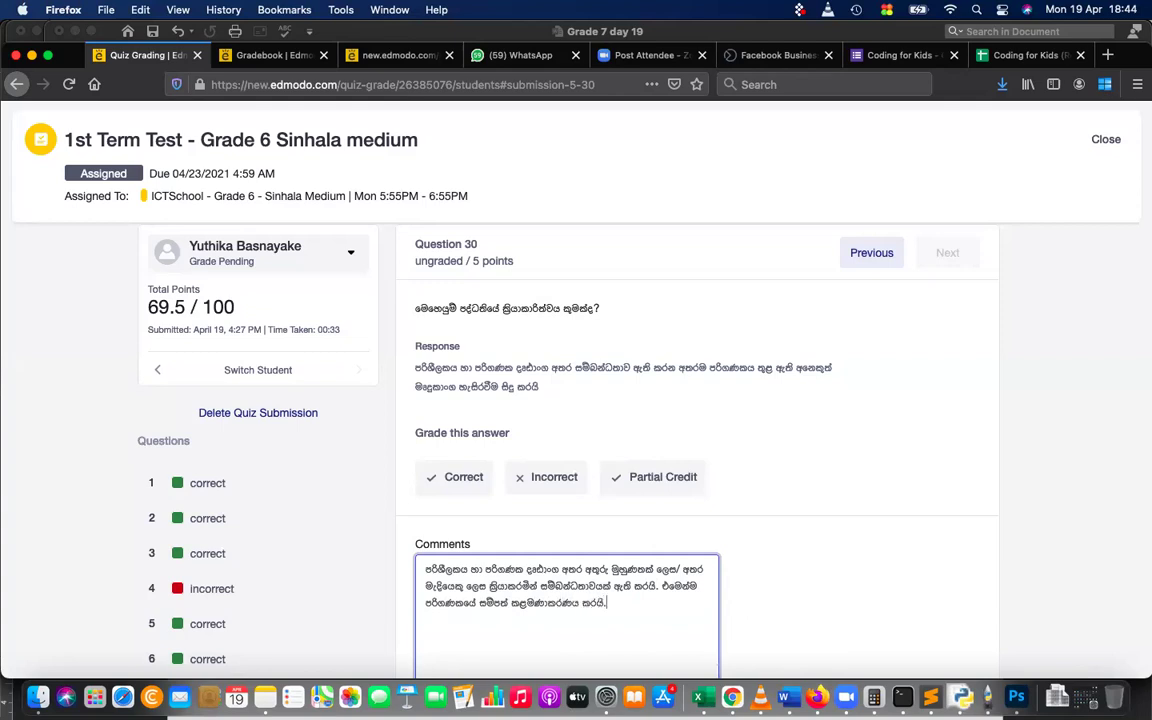
key("BackSpace")
key("BackSpace")
Insert the start of a bracketed list, "(ජාල, ද්රුඩාංග,", after the word "සම්පත්" in the comment.
left_click(510, 598)
type("(")
type("ප්‍ර")
type("ාල,")
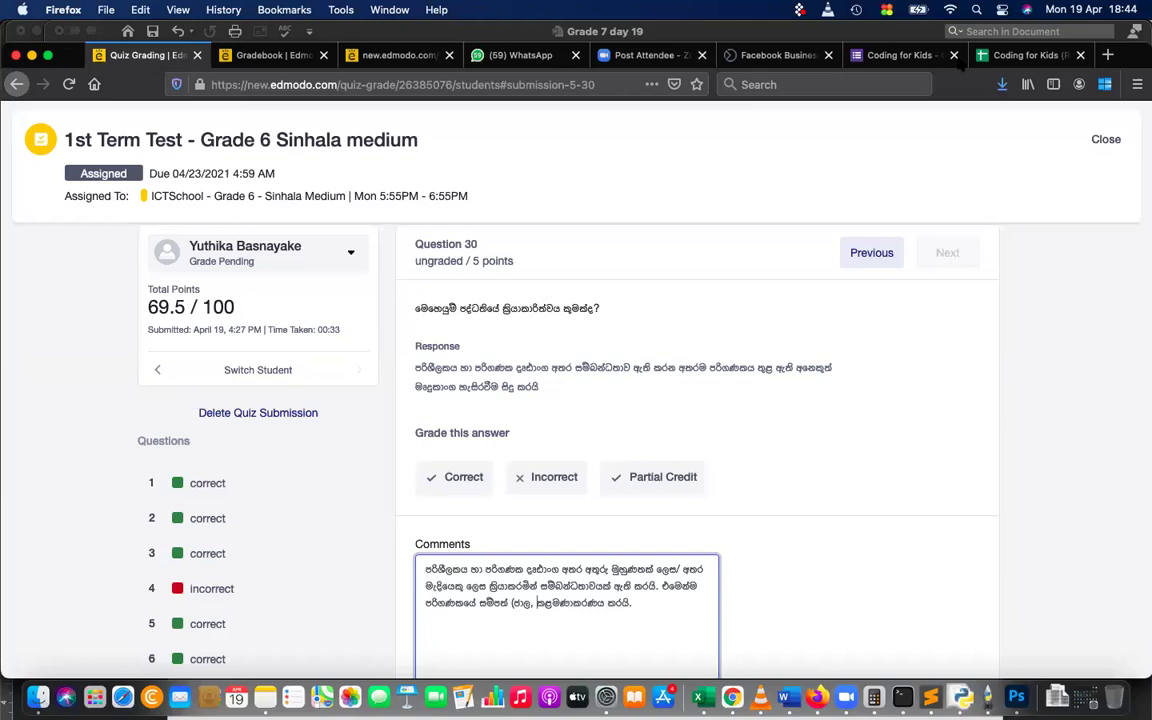
type("ධි")
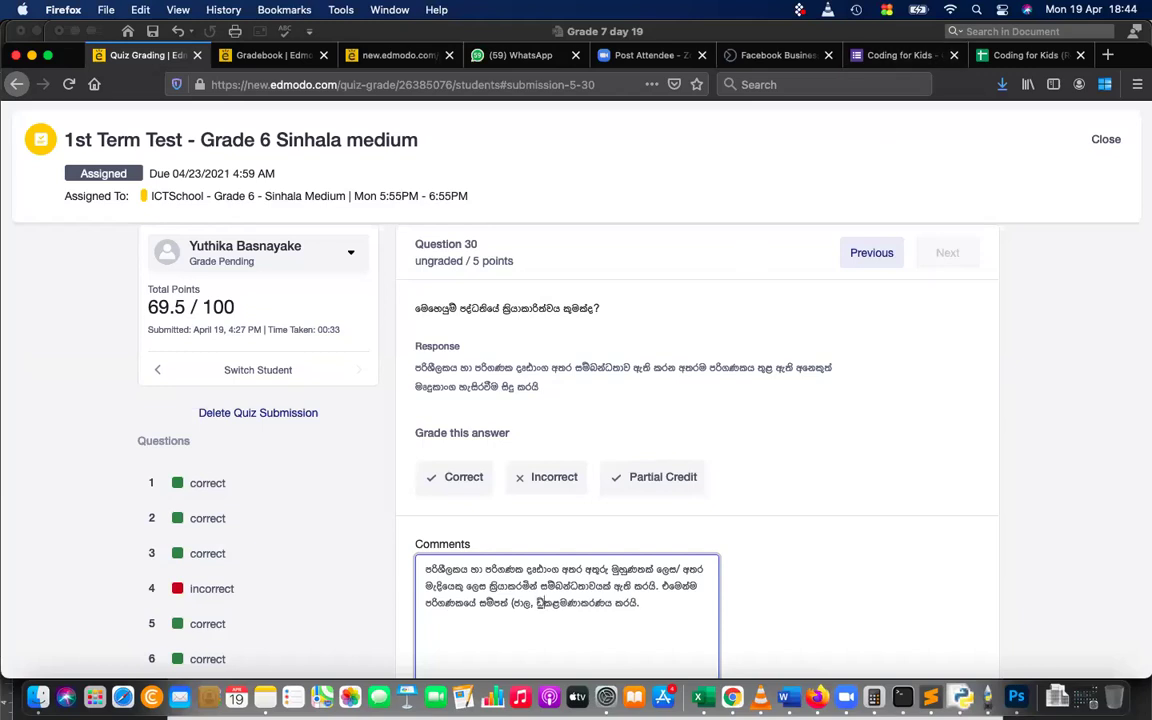
type("ත")
type("ාංගු")
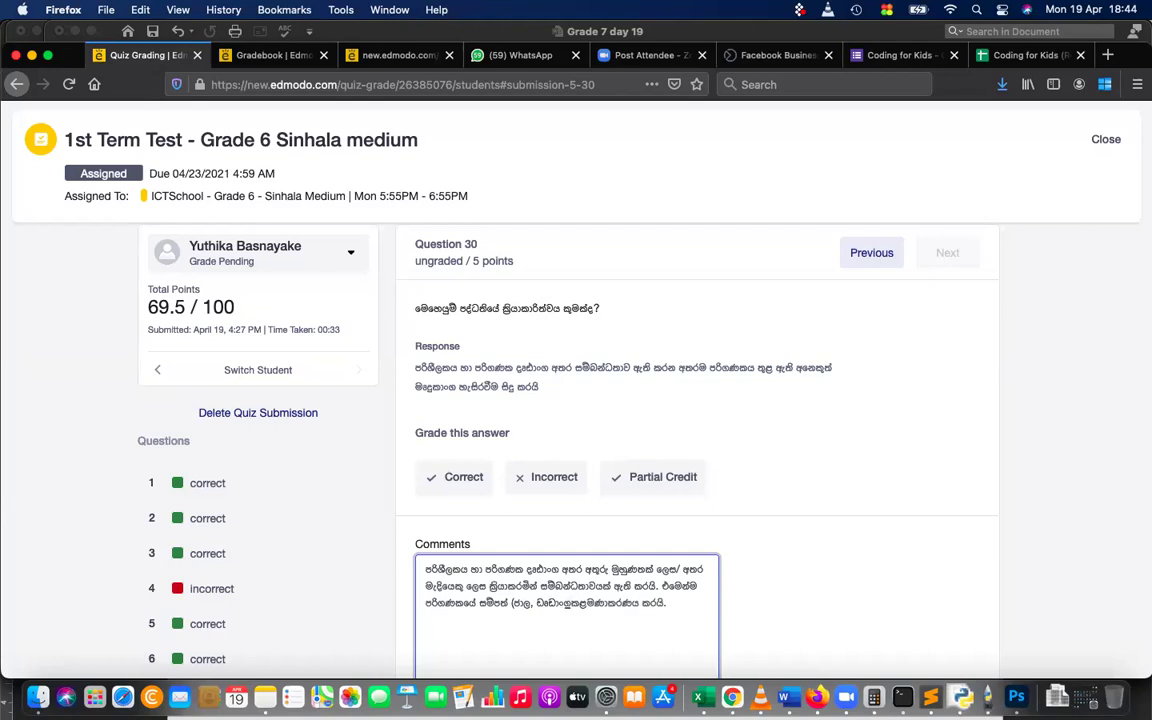
key("BackSpace")
type(", ")
type(" ු")
key("BackSpace")
key("BackSpace")
type("දෘ")
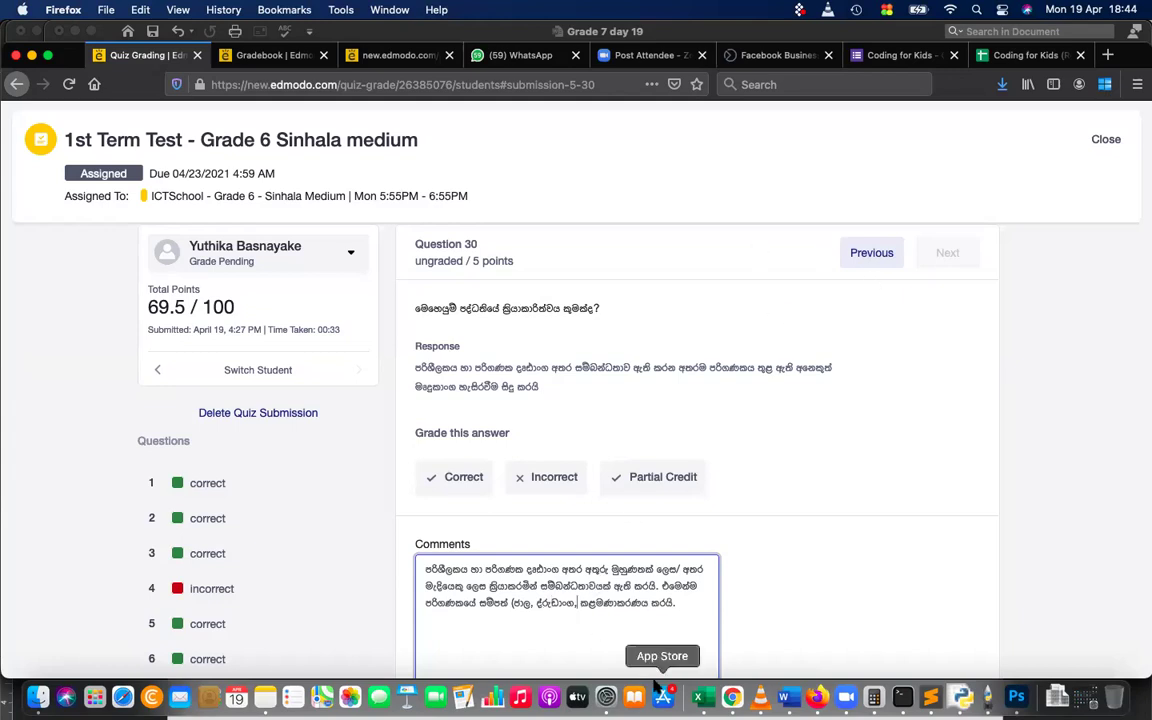
Complete the bracketed list in the comment with "අනෙකුත් මෘදුකාංග, මතකය, ක්‍රියාවලි)".
type("අනෙකුත් ")
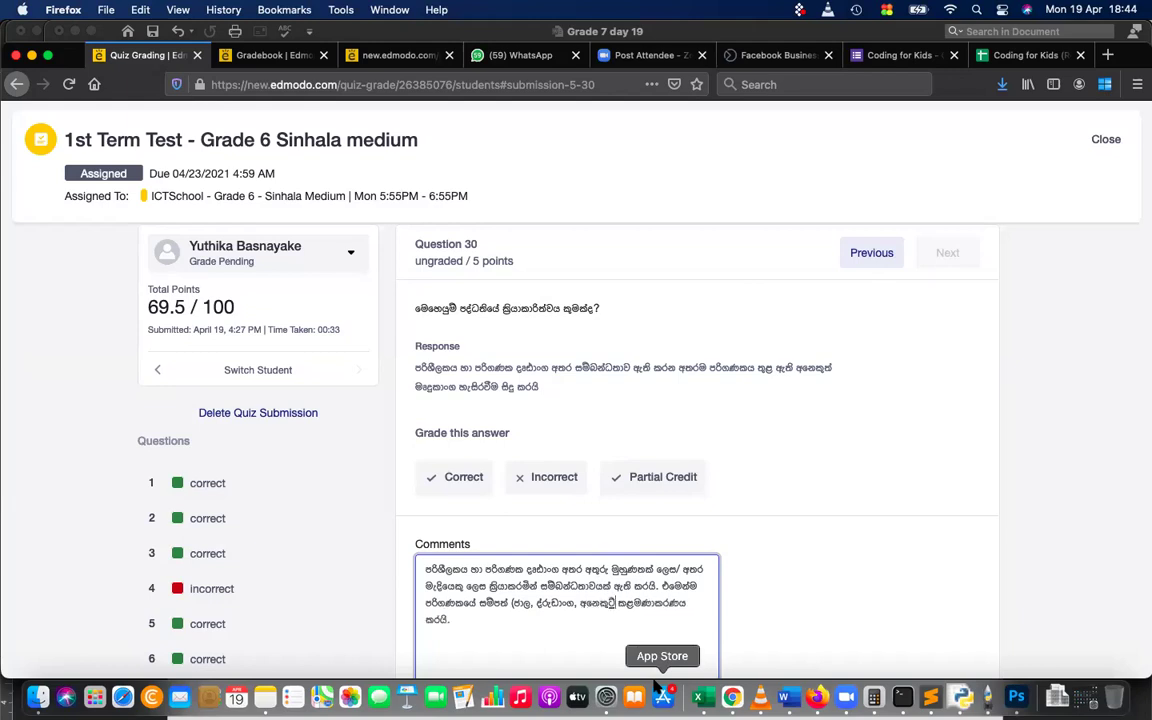
type("මෘදුකා")
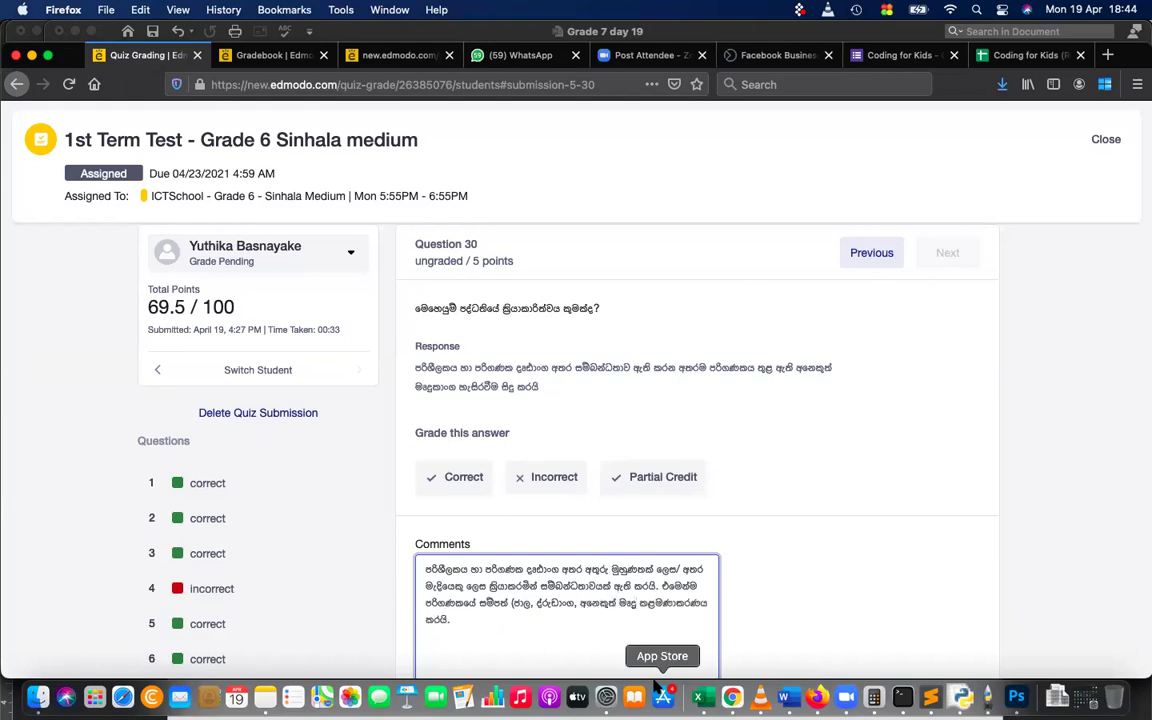
type("ංග, මතු")
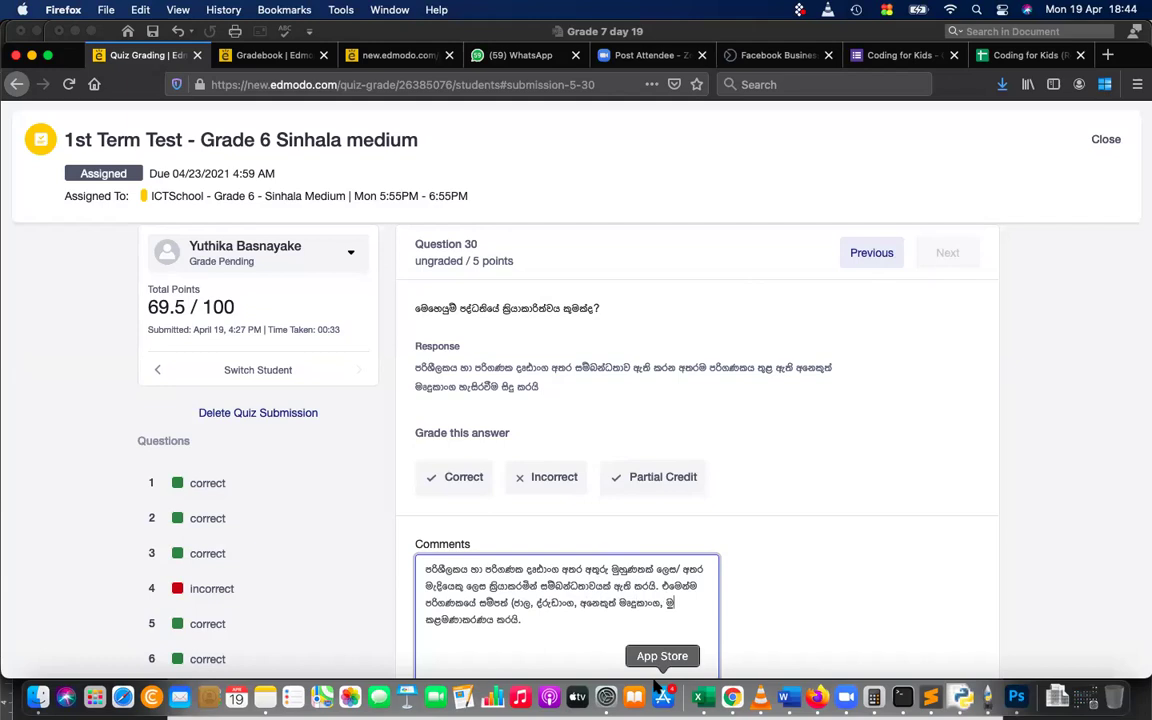
type("කය, ක්‍රියාවලි")
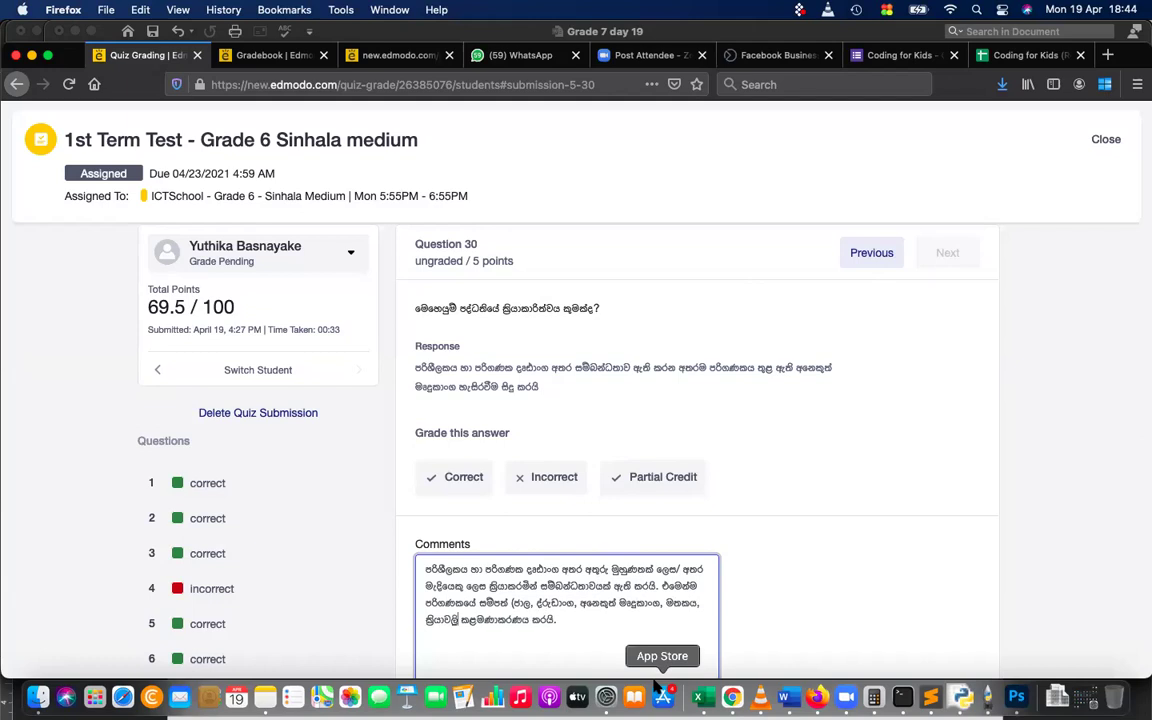
Give the answer to question 30 partial credit of 4 out of 5 points.
scroll(595, 625, "down", 2)
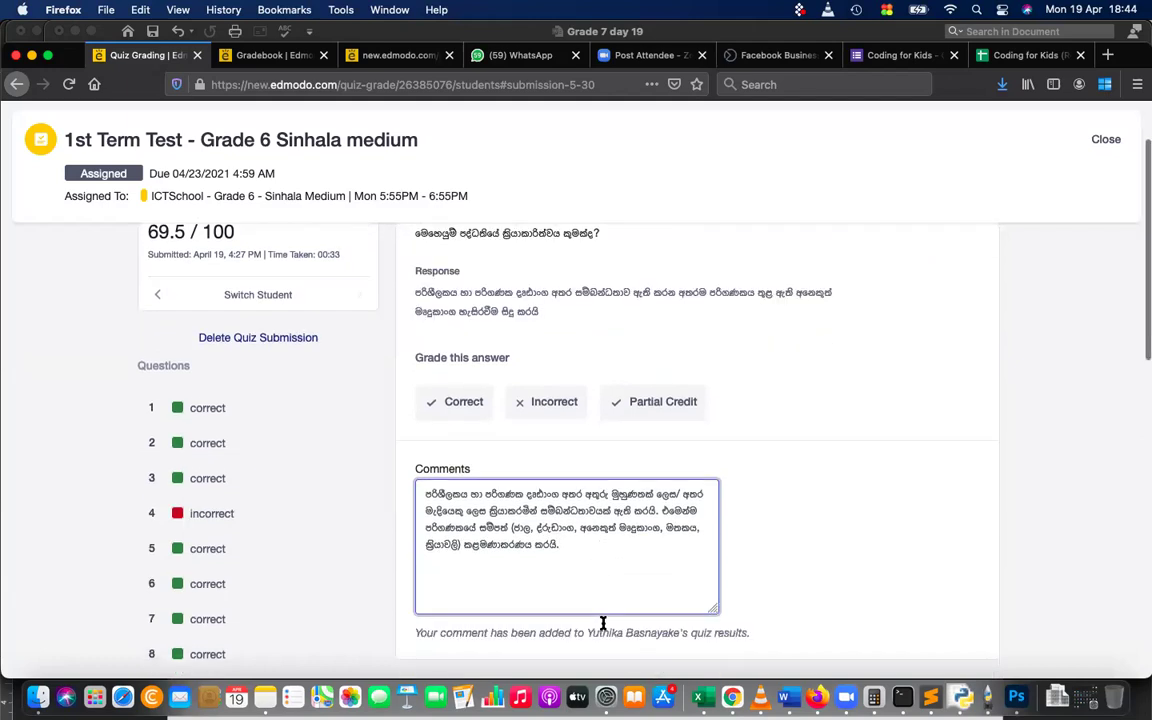
scroll(603, 623, "up", 3)
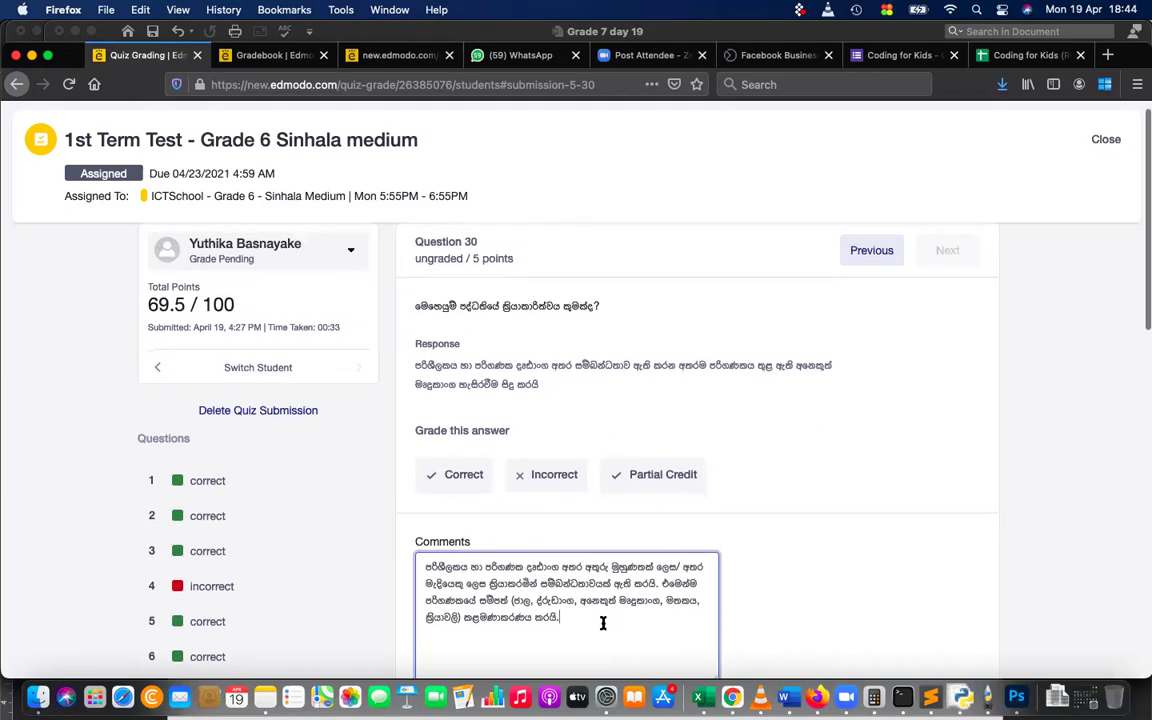
left_click(655, 480)
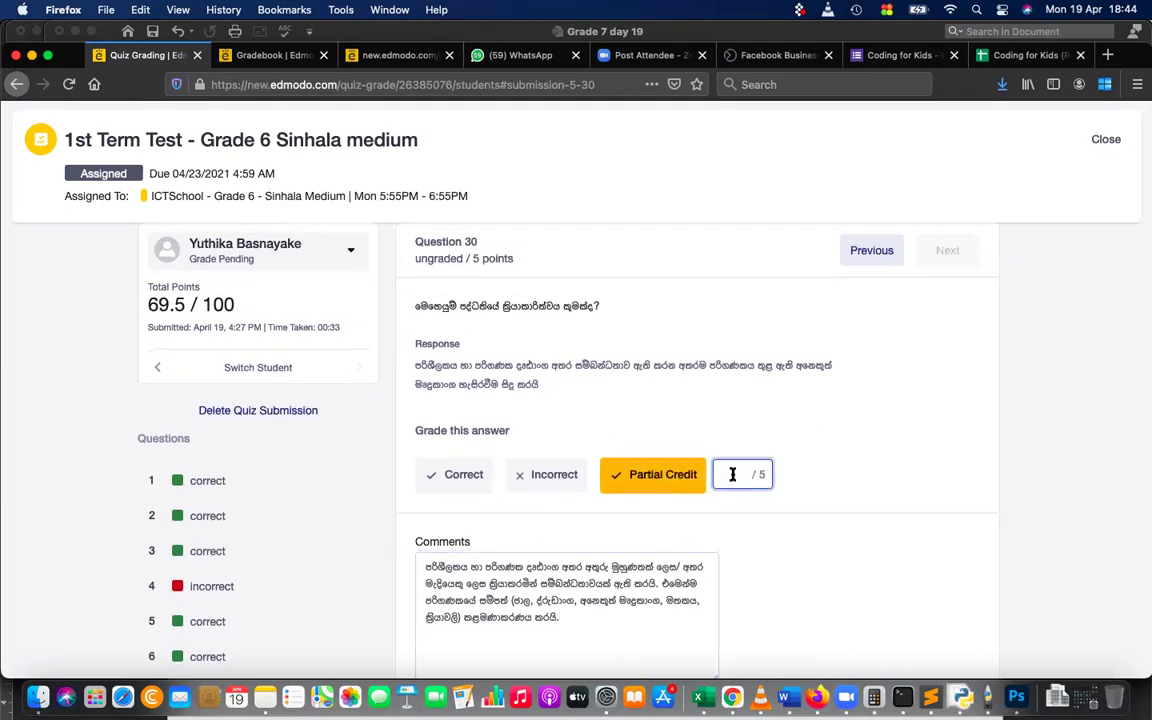
type("4")
left_click(841, 398)
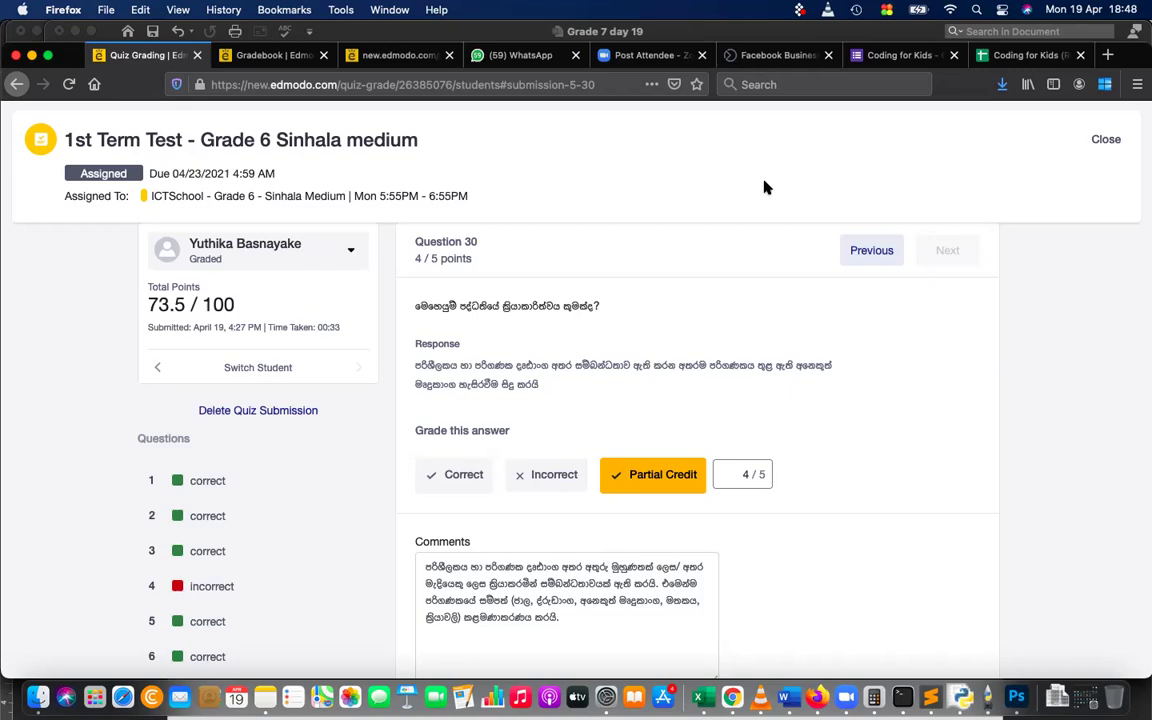
Review the saved comment, the list of per-question results and the student's total points.
left_click(575, 620)
scroll(575, 620, "down", 1)
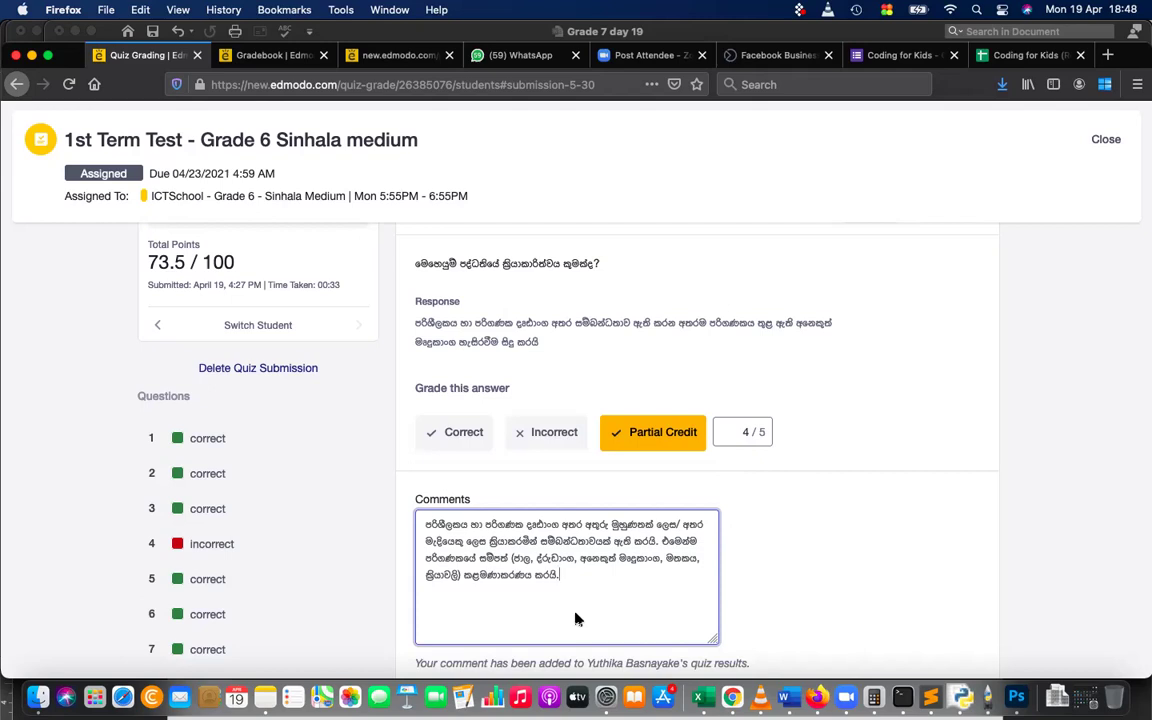
scroll(576, 619, "down", 2)
scroll(576, 618, "down", 15)
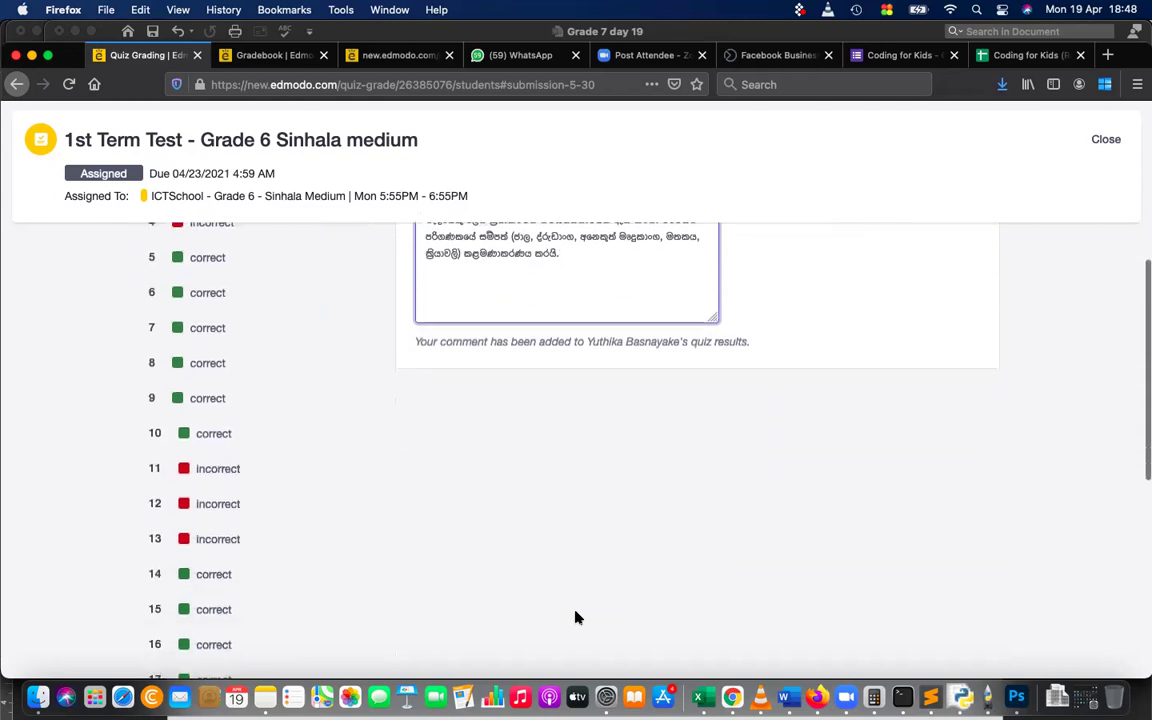
scroll(576, 618, "up", 15)
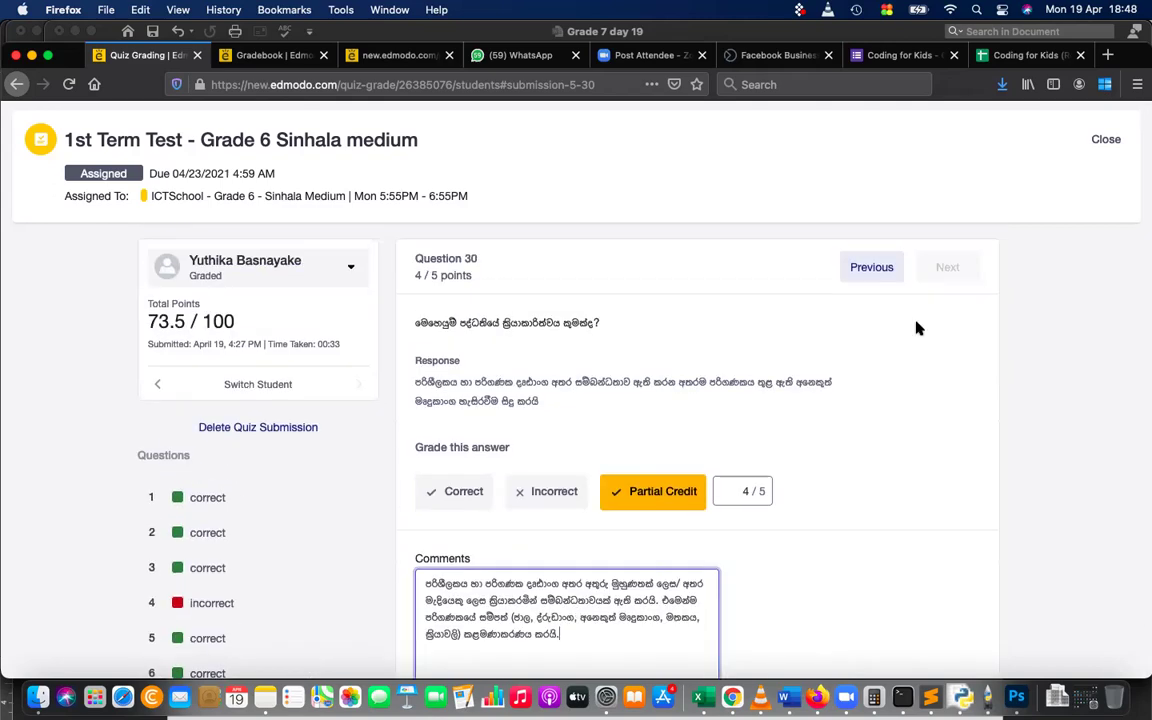
scroll(881, 300, "down", 15)
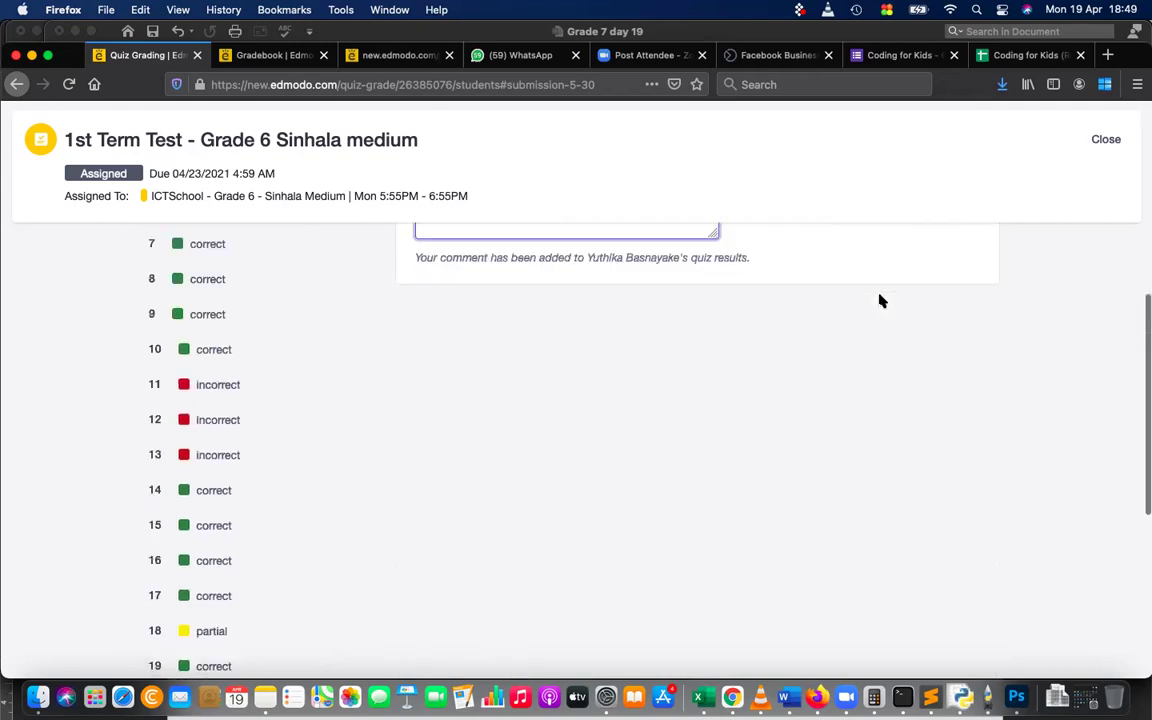
scroll(881, 300, "up", 15)
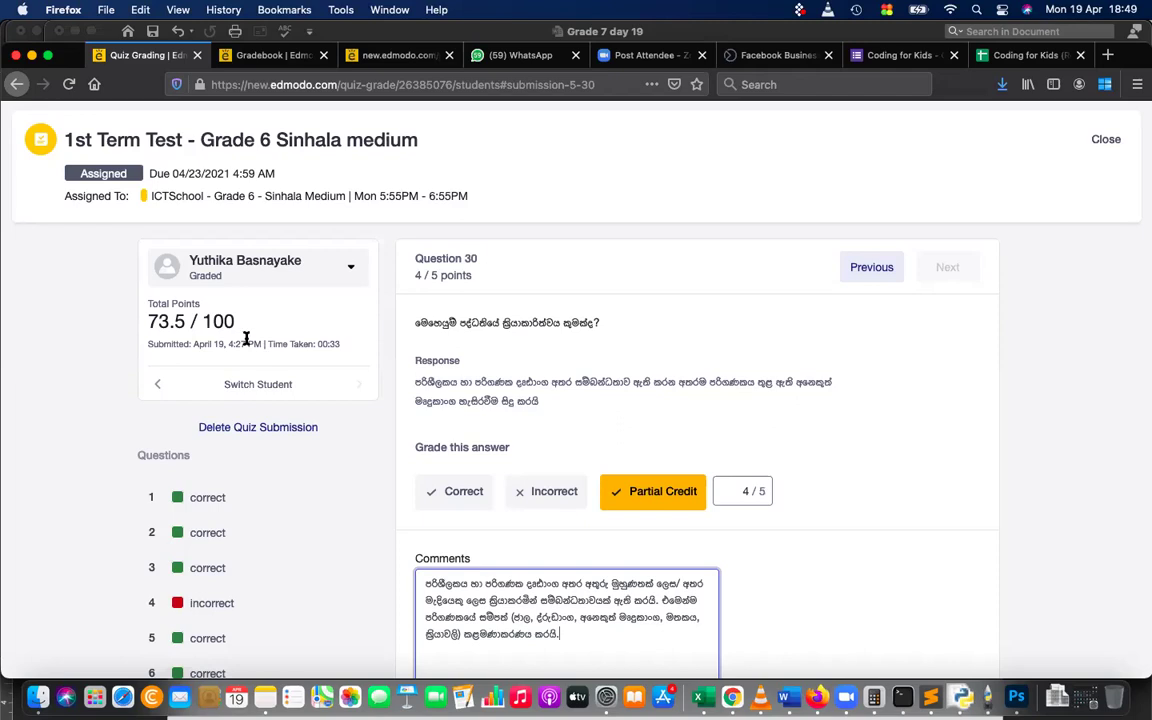
Close the graded submission and open the submission in the students list that is still awaiting grading.
left_click(1105, 140)
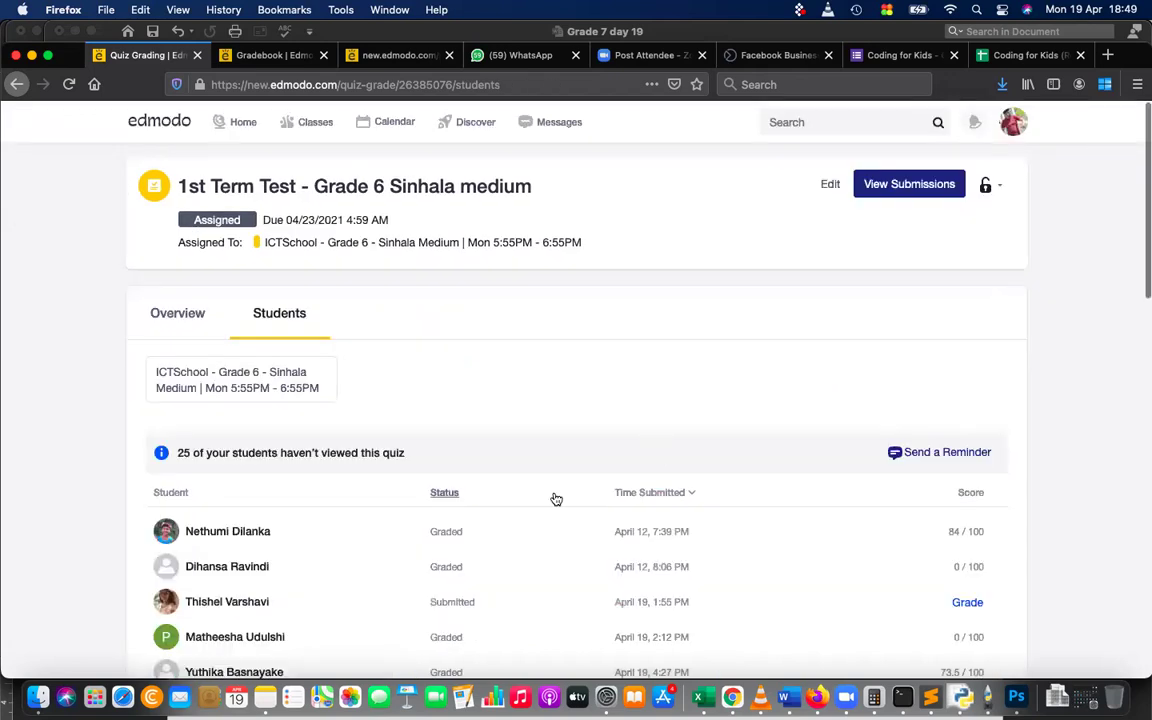
scroll(553, 499, "down", 2)
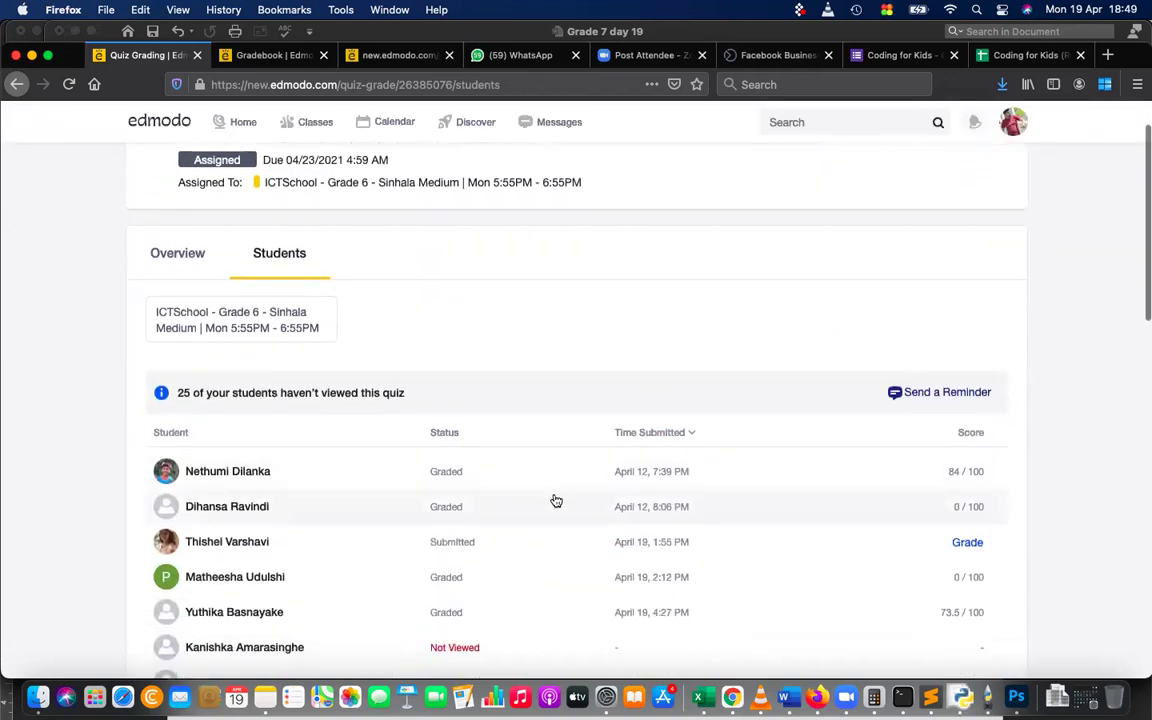
left_click(368, 541)
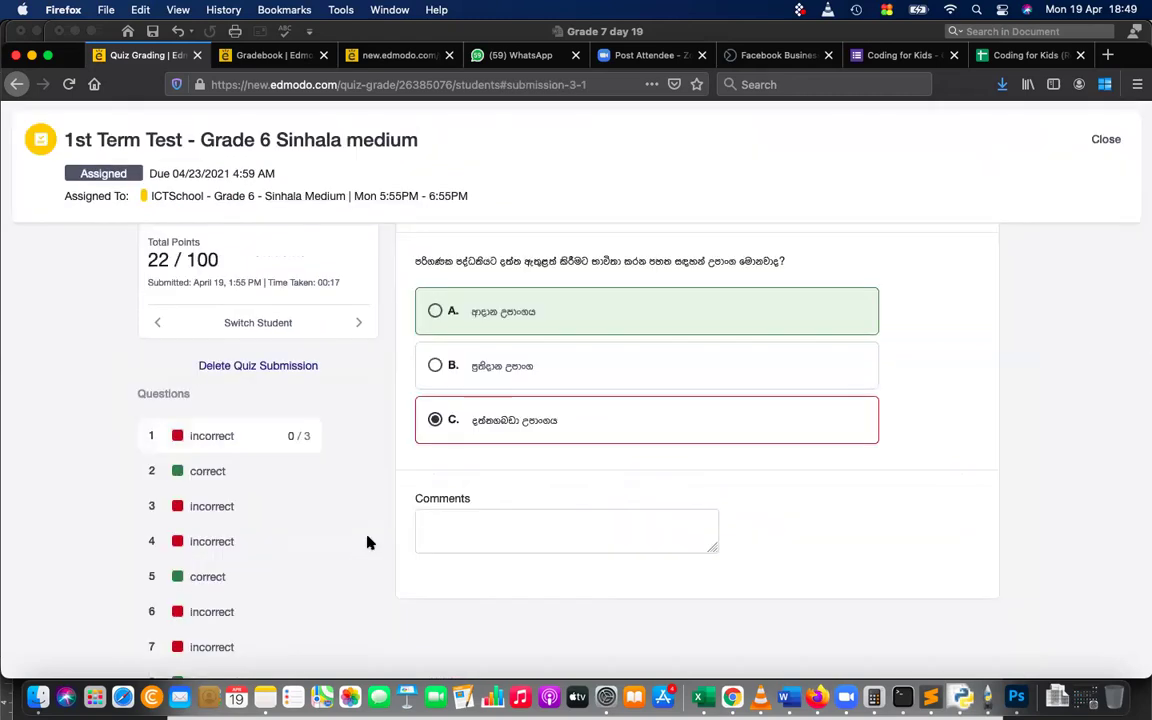
Review the submission's per-question results and examine questions 13, 17, 26, 22 and 28 individually.
scroll(367, 542, "down", 5)
scroll(367, 542, "down", 2)
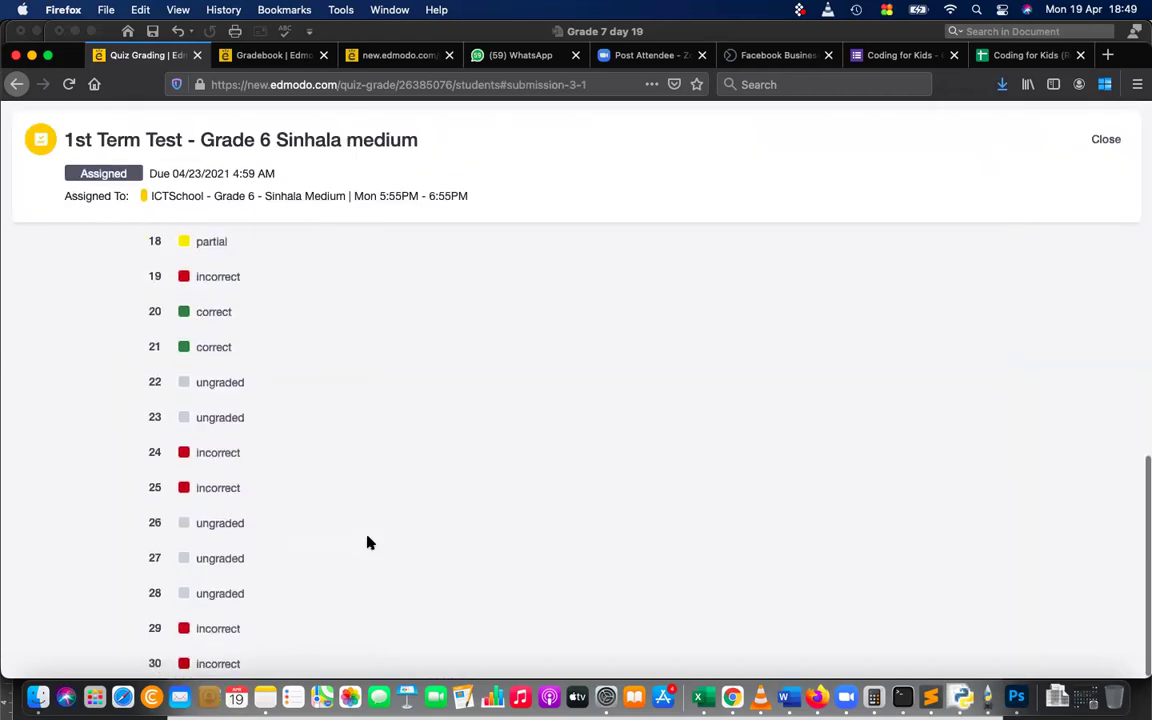
scroll(367, 542, "up", 10)
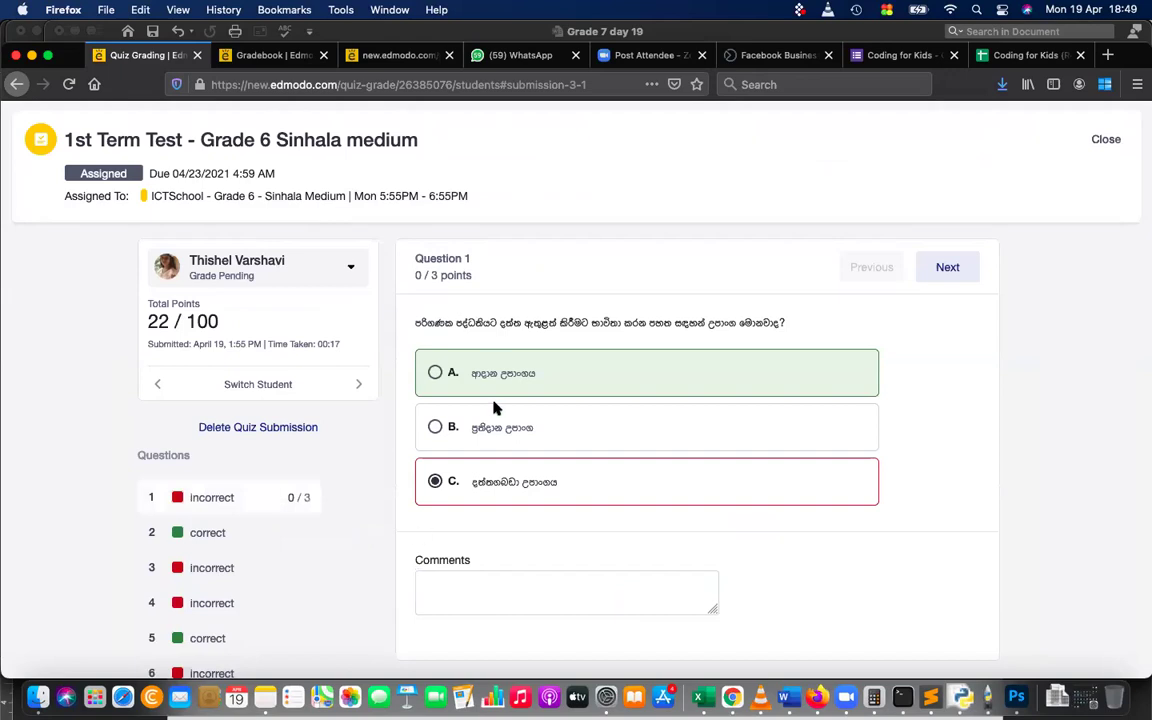
scroll(273, 591, "down", 8)
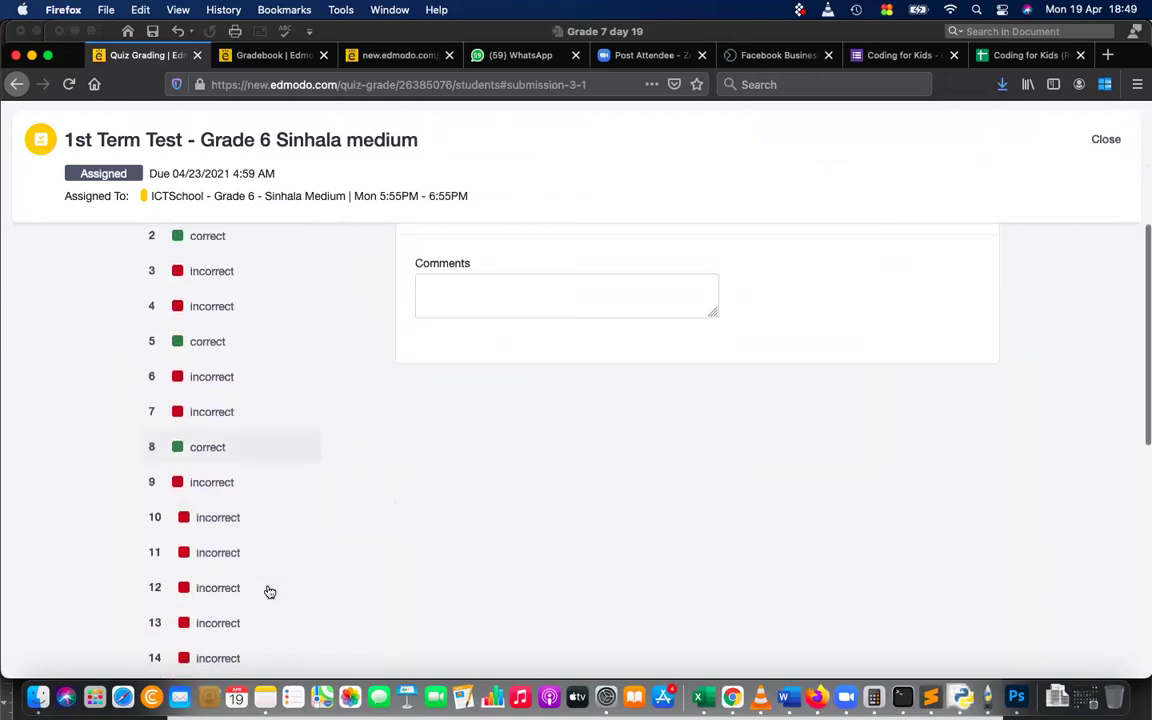
left_click(229, 560)
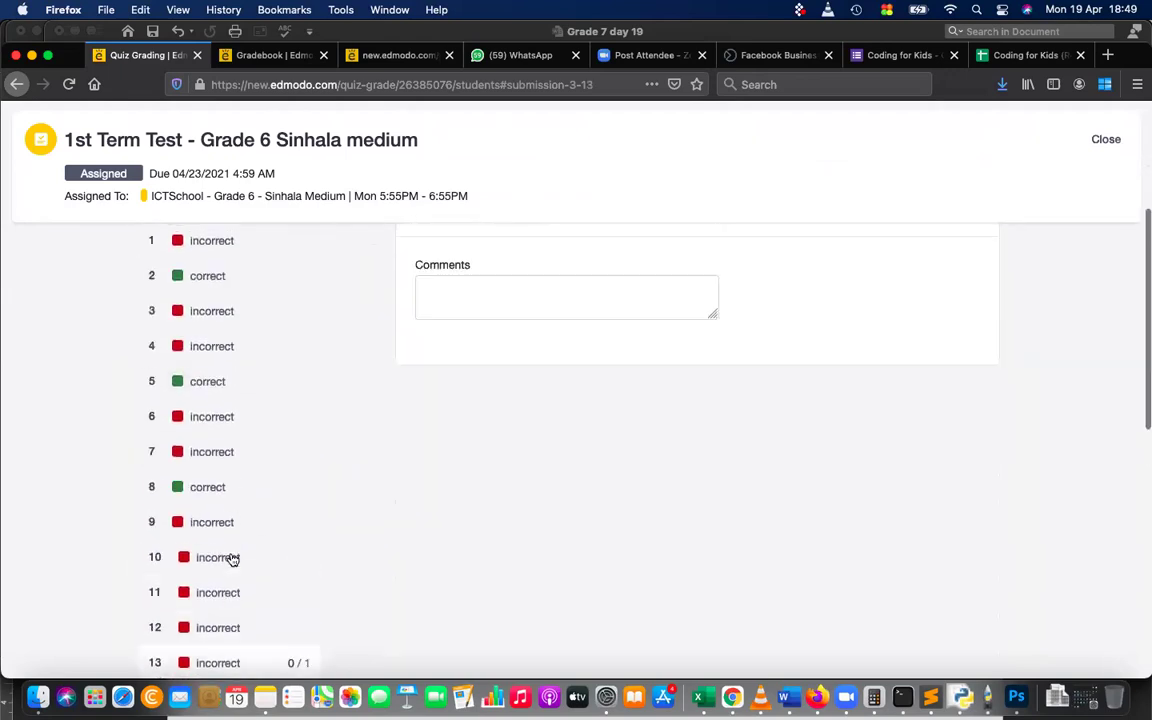
scroll(231, 559, "down", 5)
left_click(232, 537)
scroll(232, 537, "down", 5)
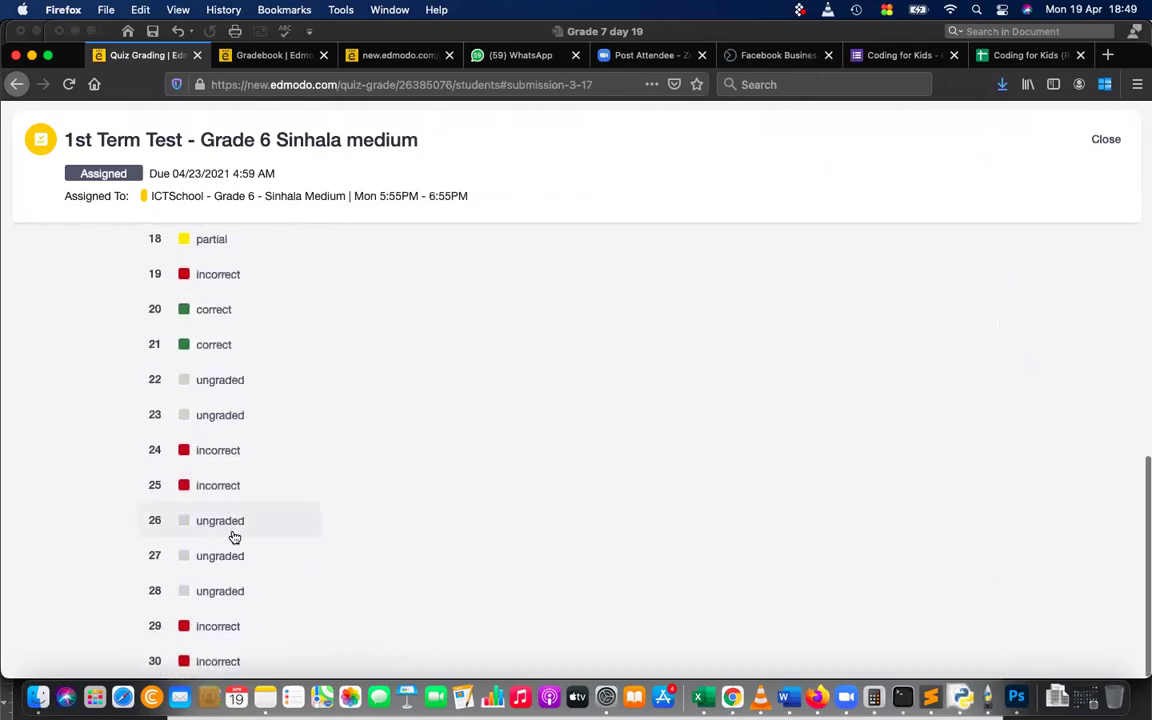
left_click(233, 528)
left_click(236, 384)
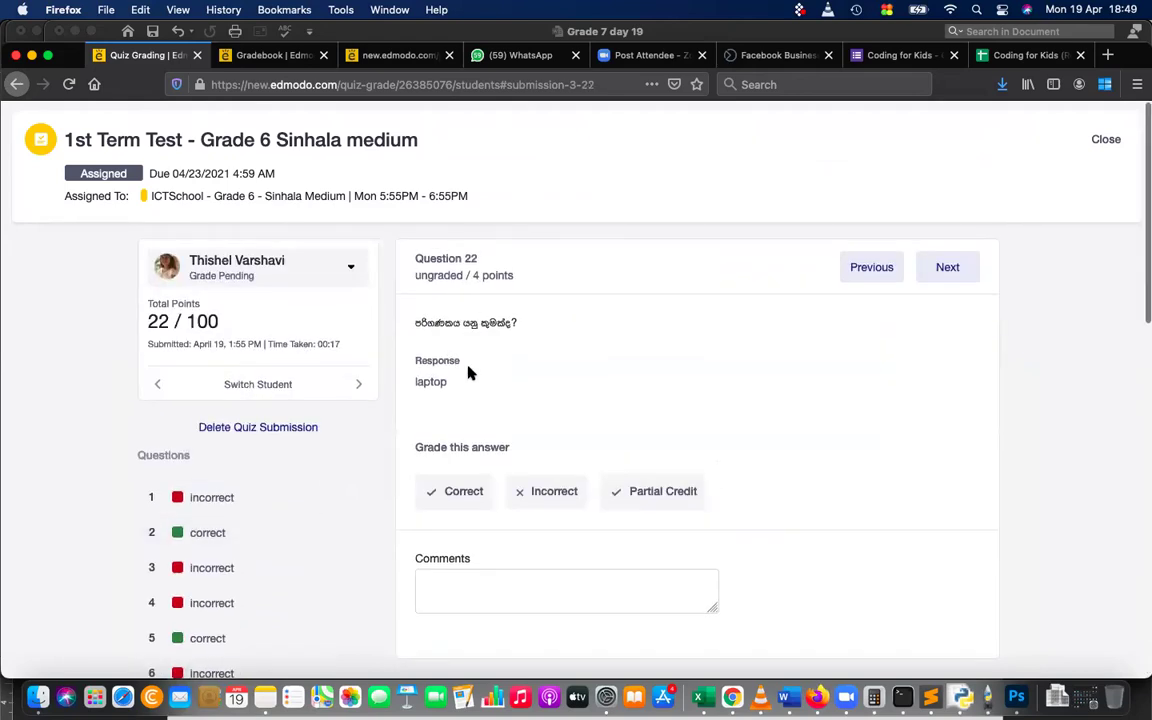
scroll(469, 373, "down", 10)
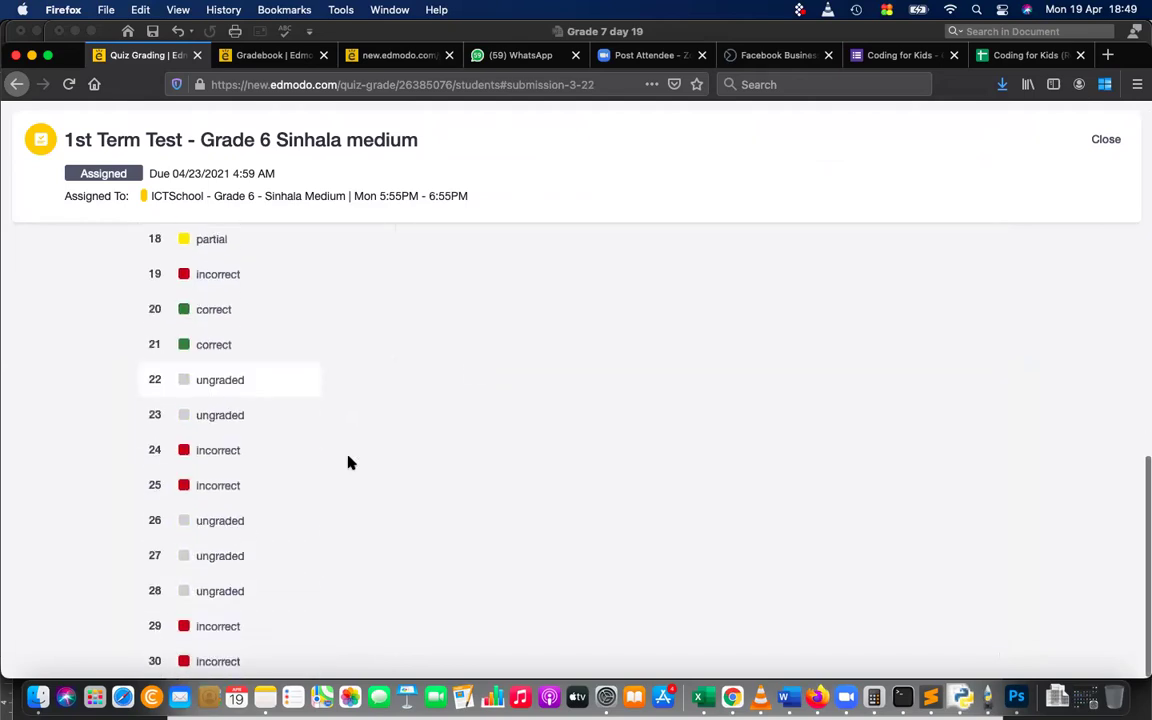
left_click(249, 589)
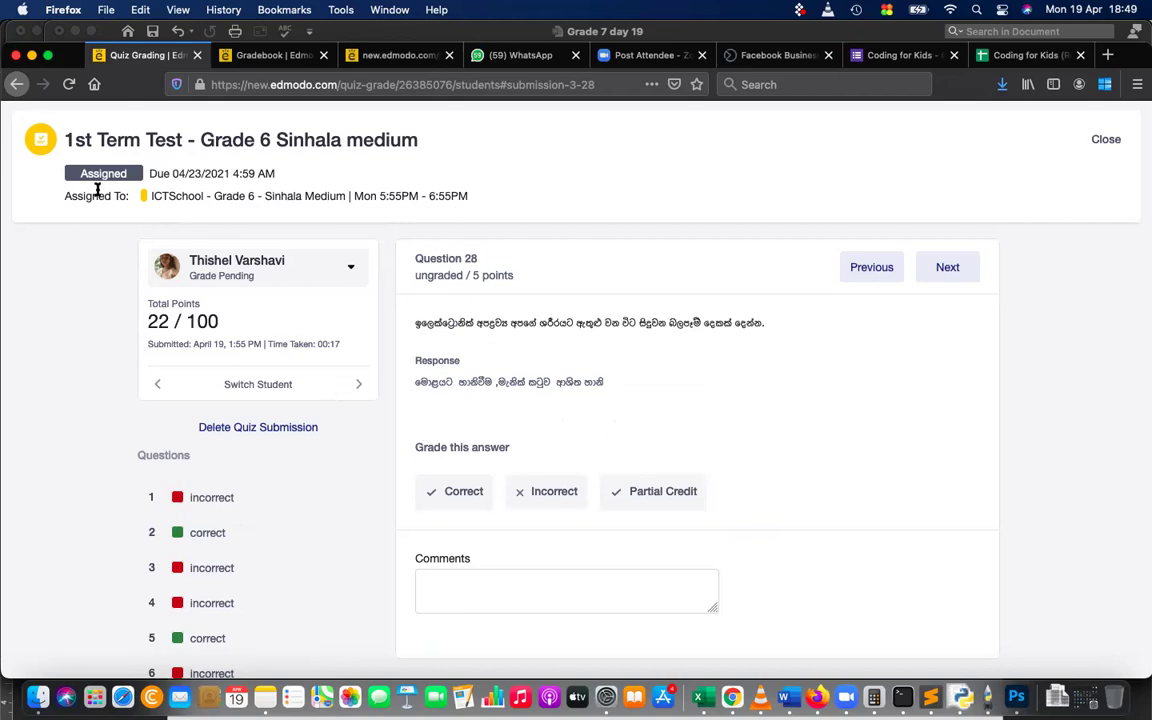
Return to the response to question 26 and close the submission to get back to the students list.
left_click(16, 84)
left_click(16, 84)
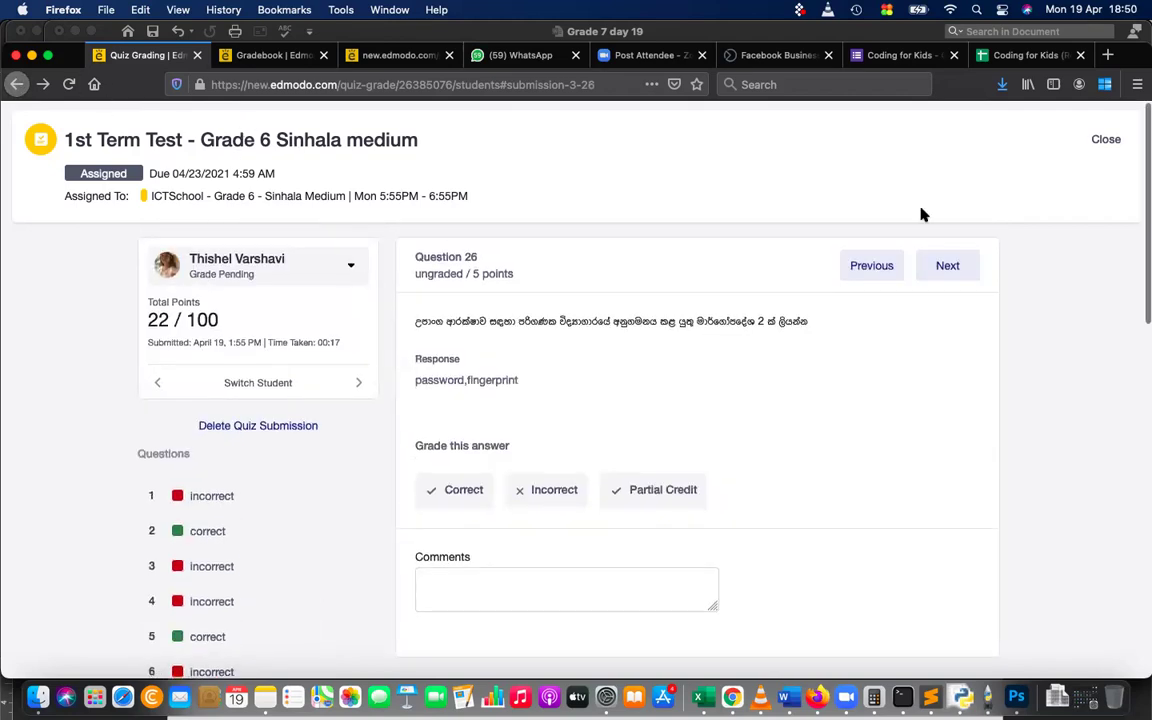
left_click(1106, 139)
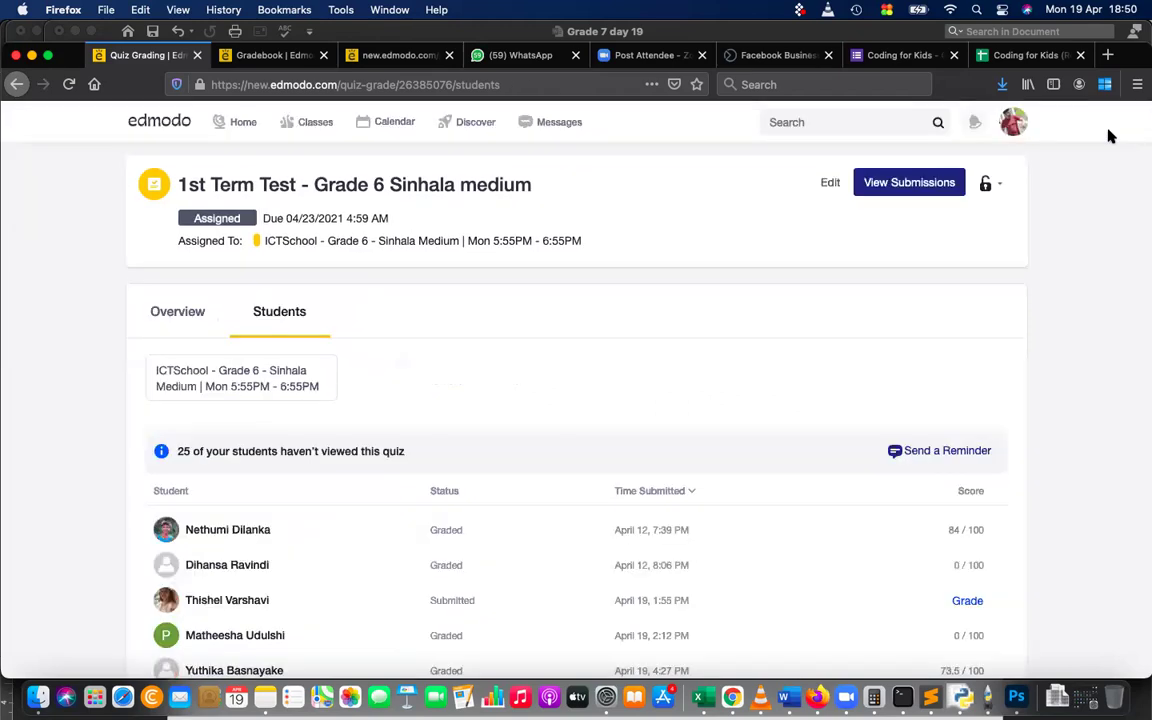
Open the class "ICTSchool - Grade 6 - Sinhala Medium | Mon 5:55PM - 6:55PM" from the list of classes.
left_click(323, 121)
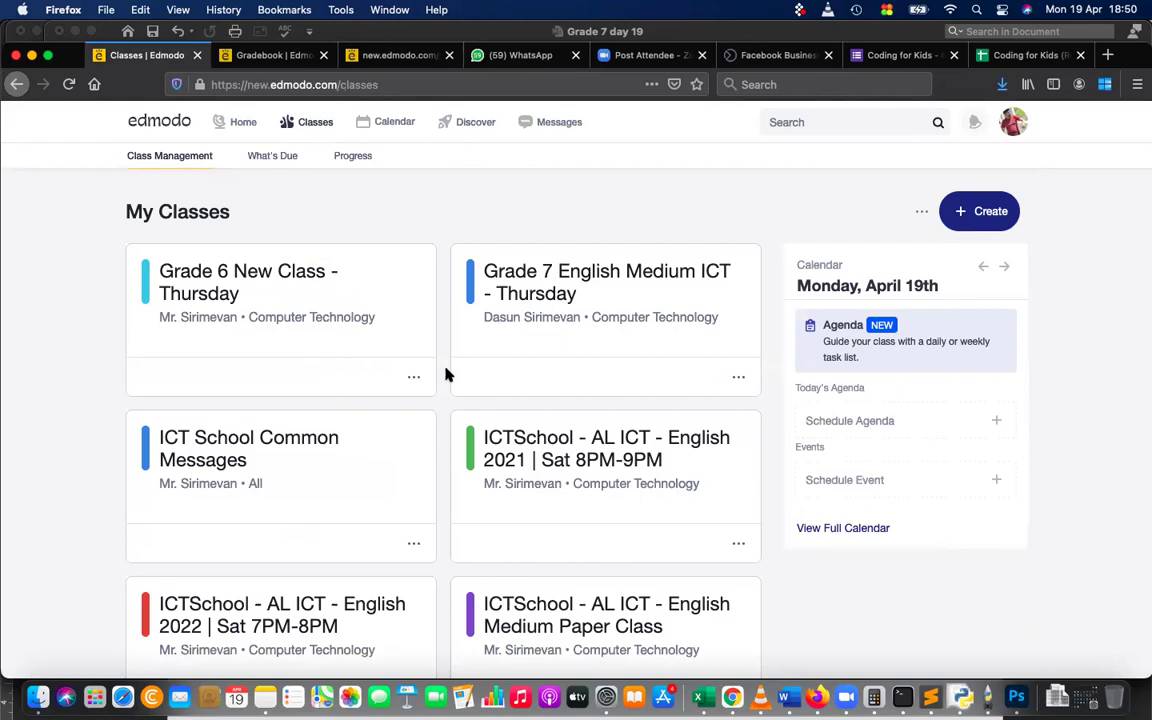
scroll(446, 374, "down", 10)
scroll(446, 374, "down", 2)
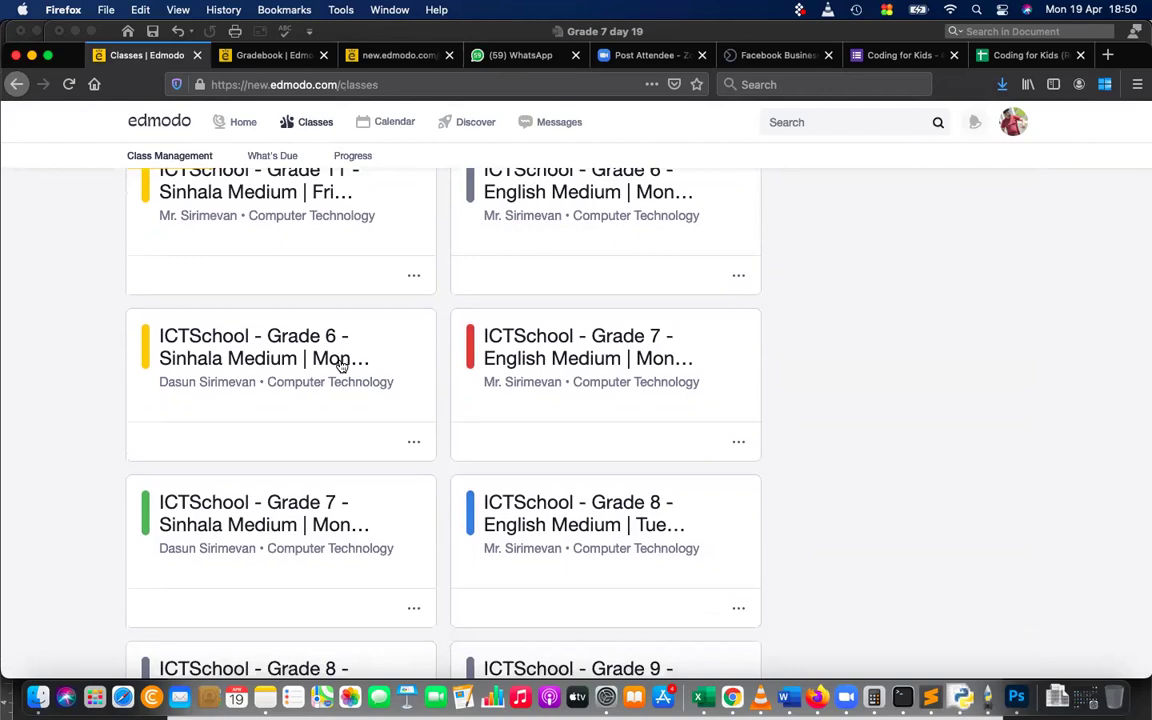
scroll(341, 366, "up", 2)
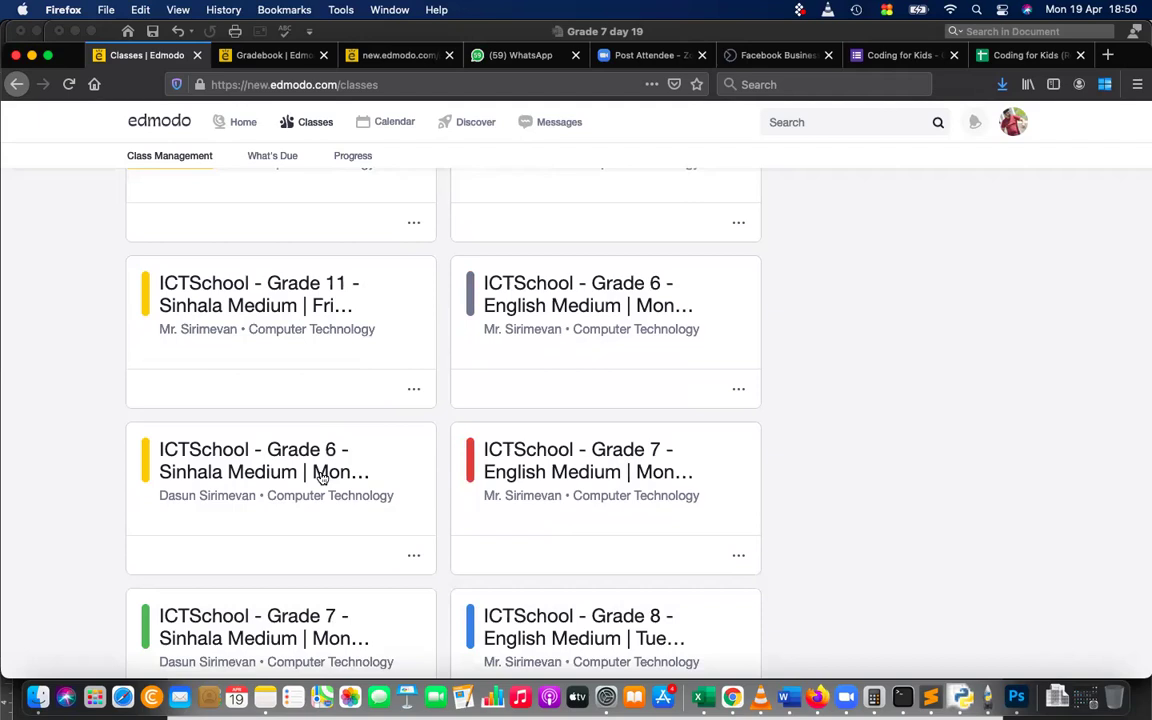
scroll(530, 524, "down", 1)
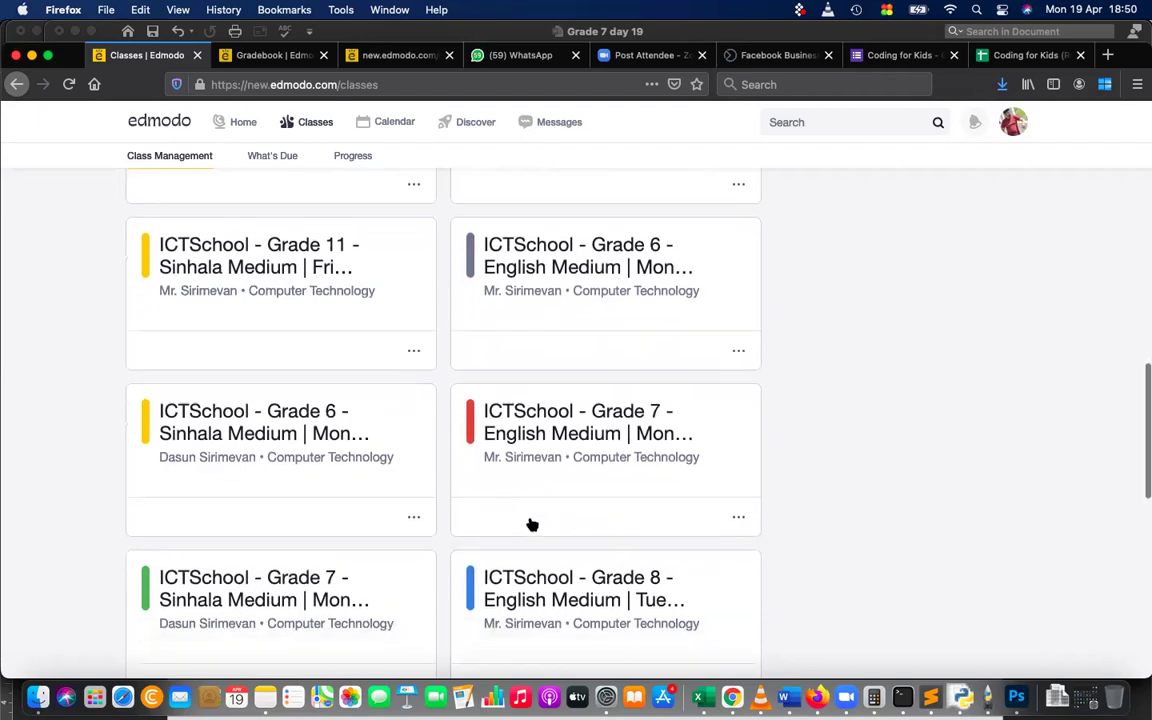
left_click(318, 433)
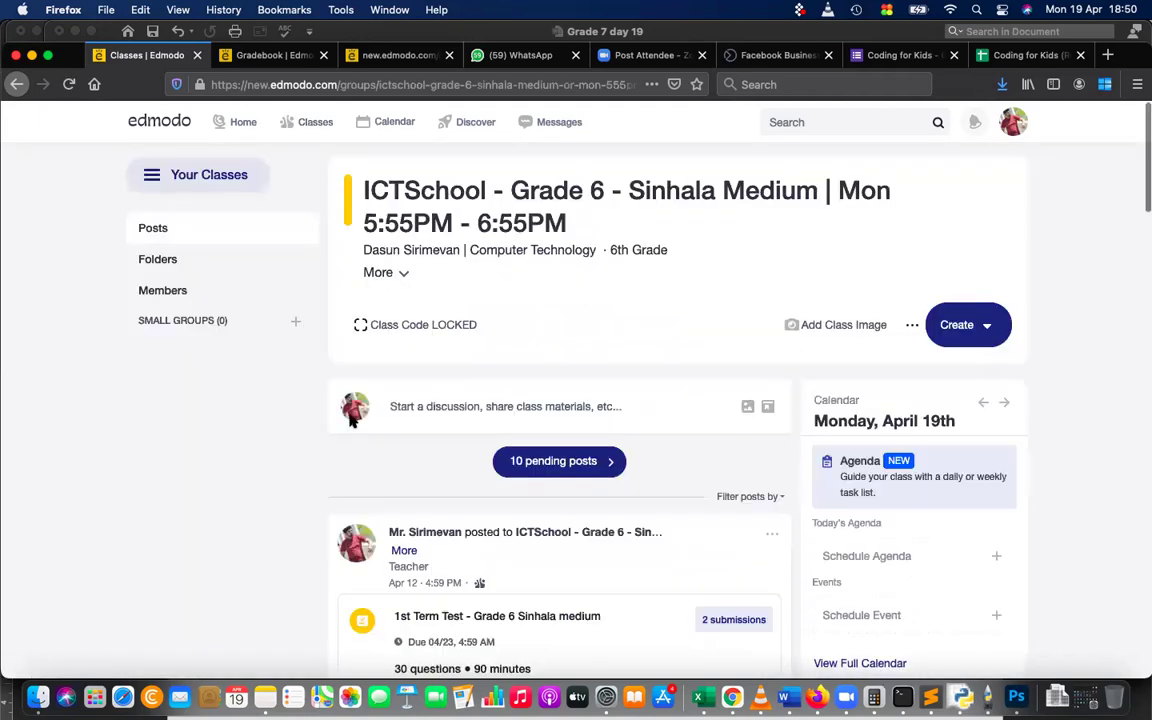
Look through the class's posts, including the two 1st Term Test - Grade 6 Sinhala medium assignments.
scroll(500, 420, "down", 4)
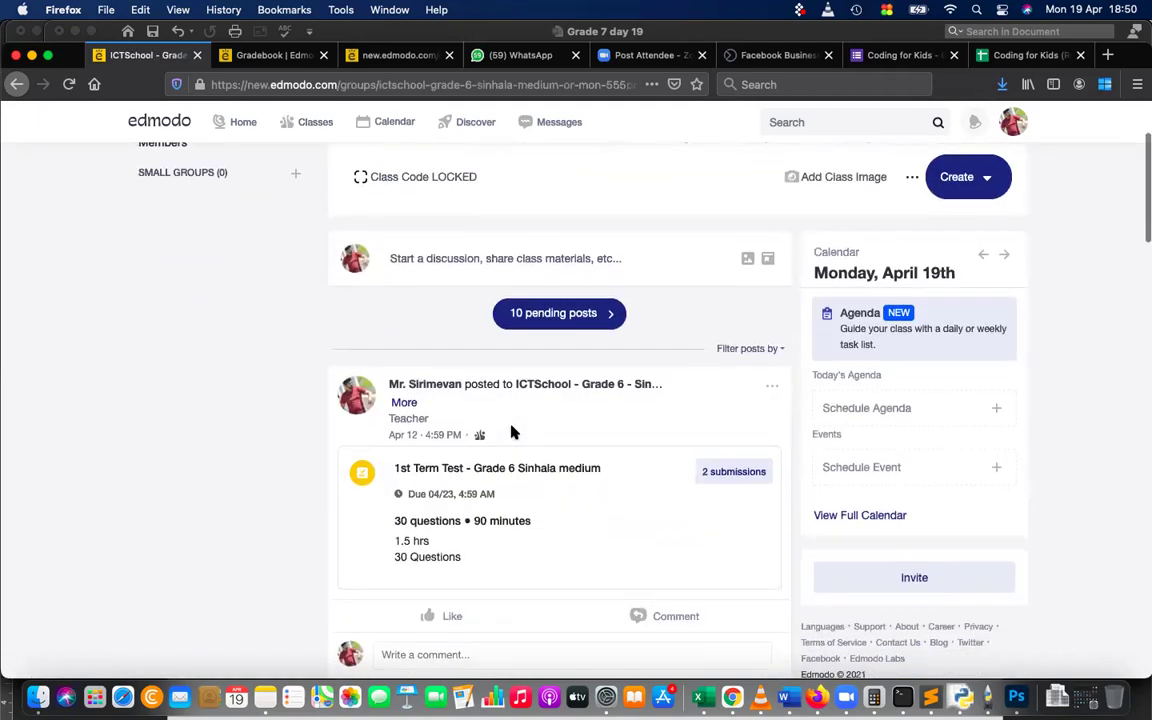
left_click(737, 474)
scroll(762, 441, "down", 1)
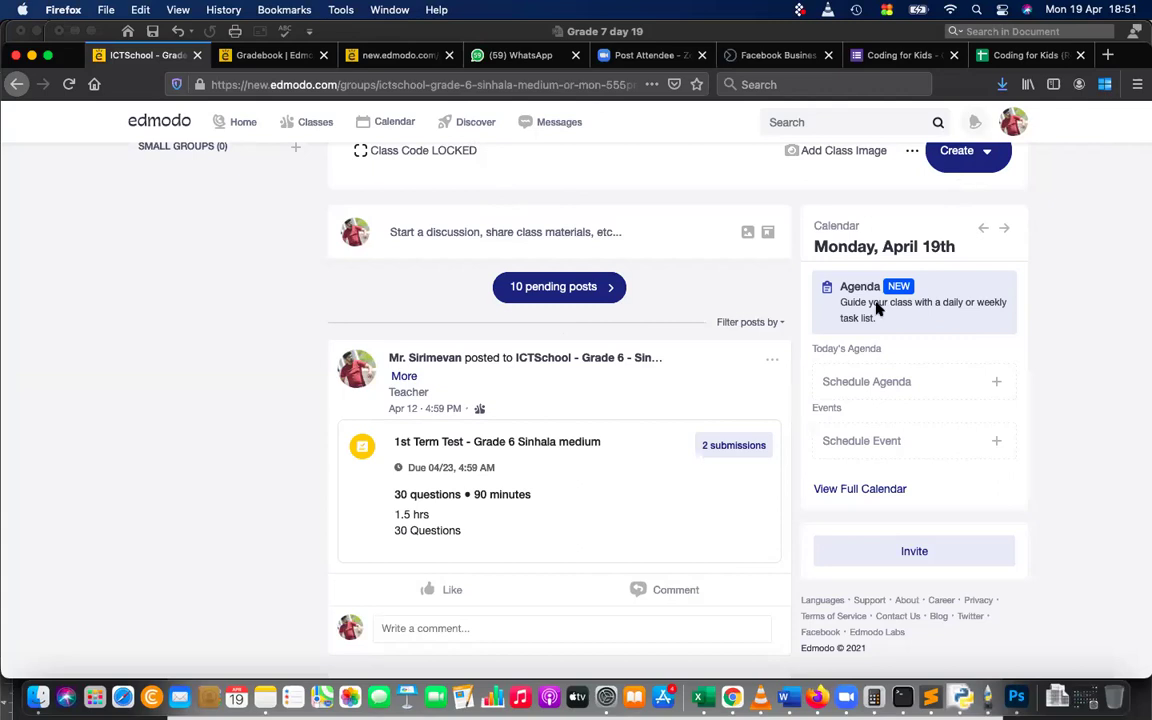
scroll(610, 491, "up", 4)
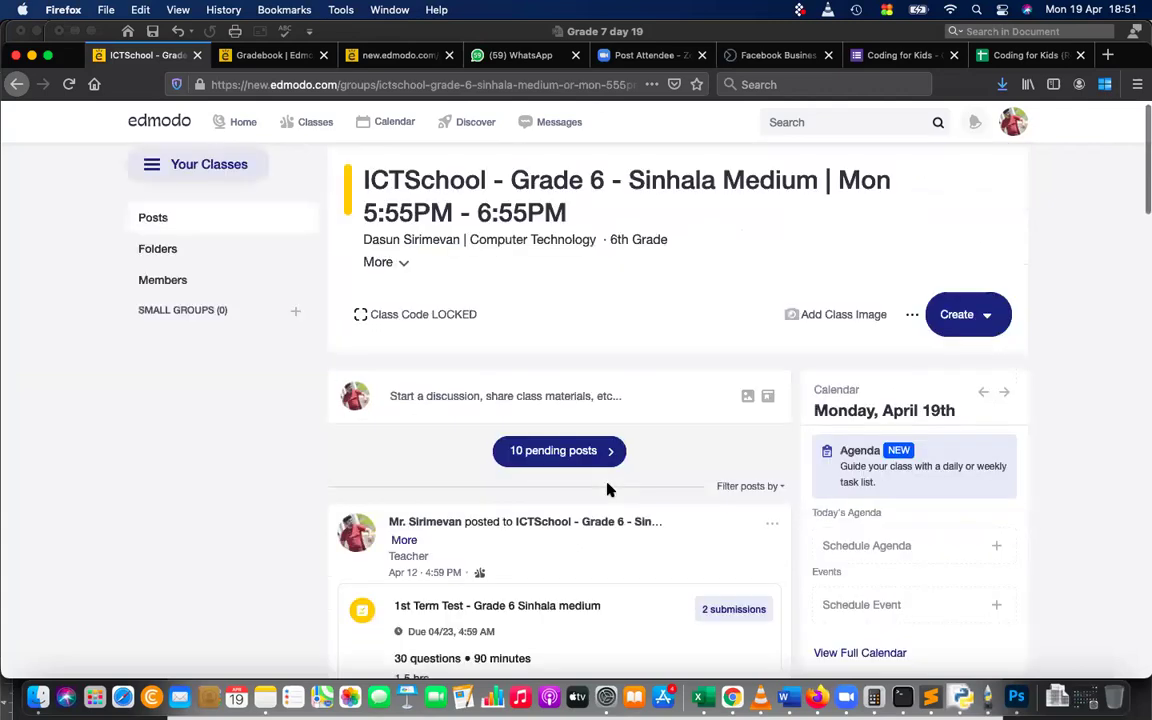
scroll(610, 489, "down", 10)
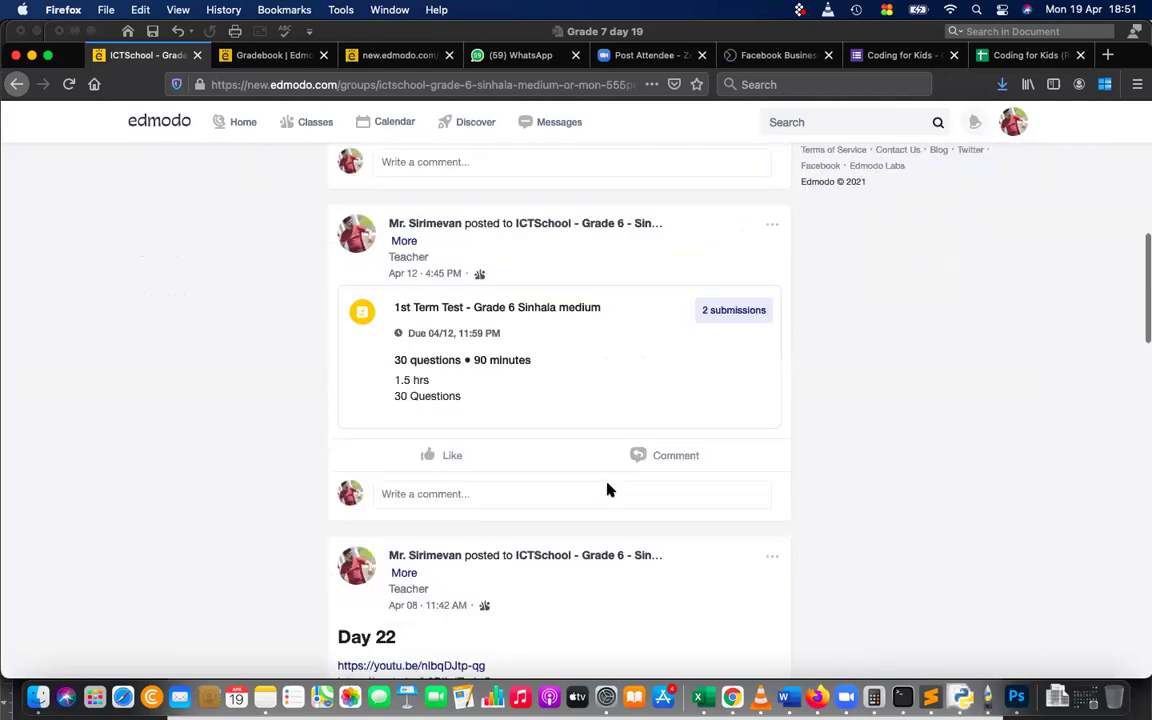
scroll(610, 489, "up", 8)
scroll(608, 489, "up", 3)
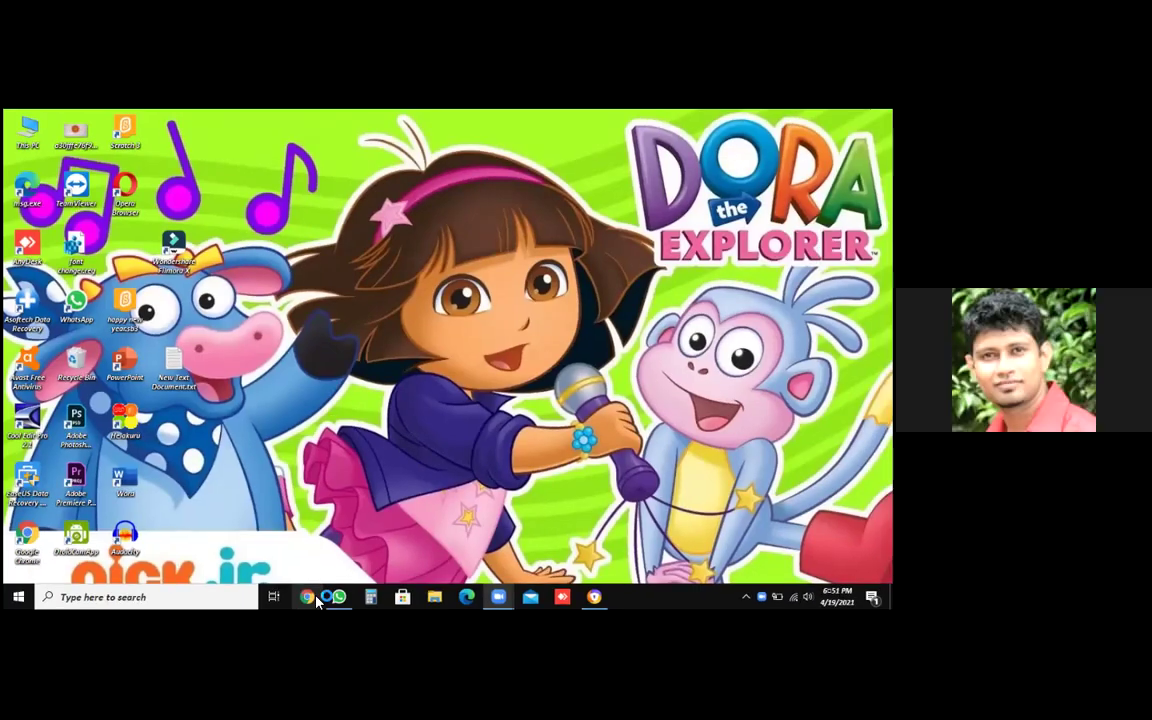
Switch to Chrome on the shared Windows desktop and search Google for "edmodo.com login".
left_click(312, 598)
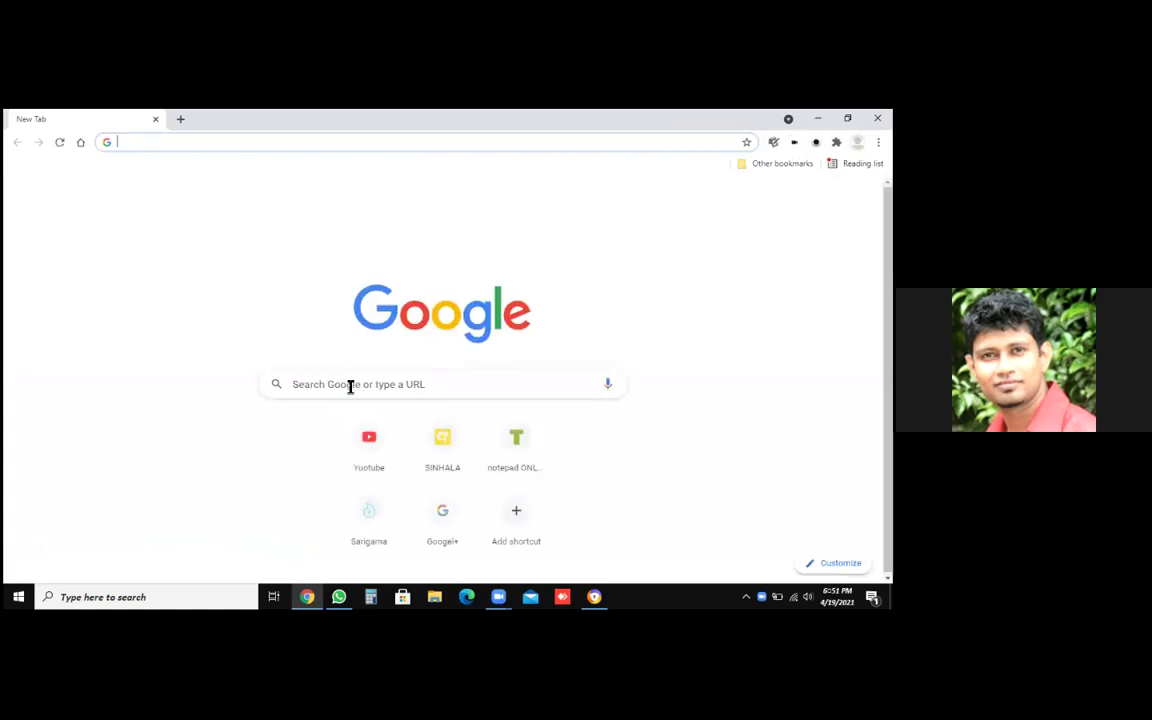
left_click(350, 385)
type("e")
left_click(368, 413)
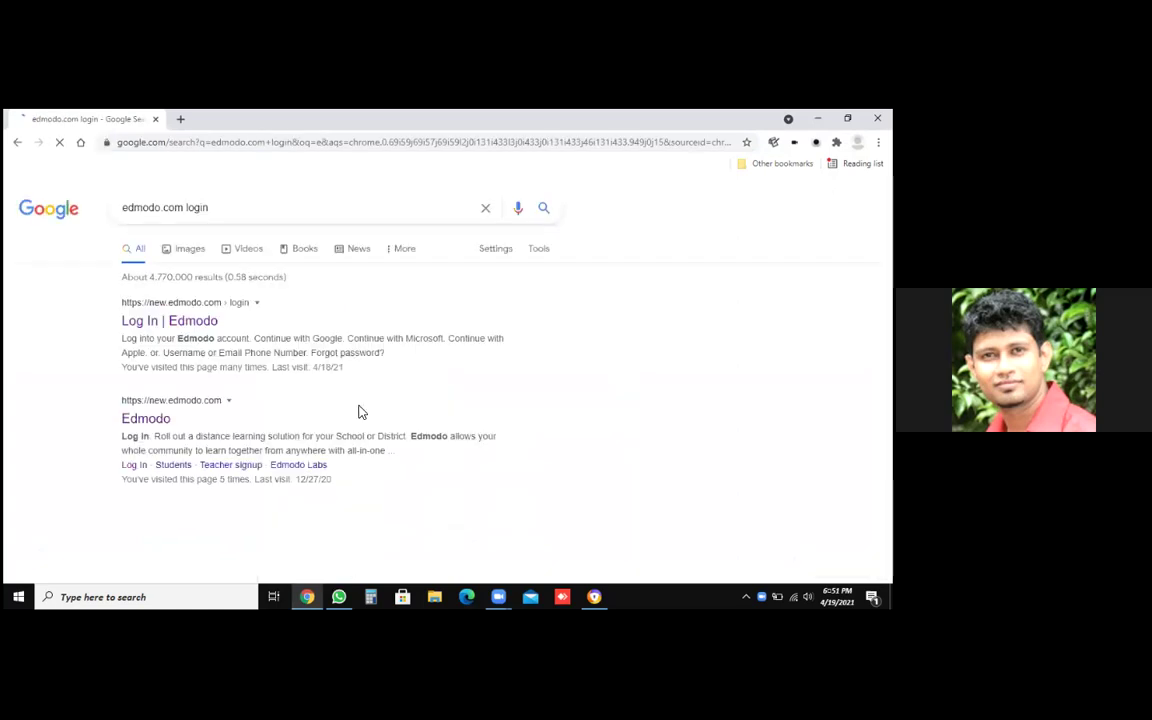
Open the Edmodo login page from the search results and sign in with Google using the first listed account.
left_click(211, 326)
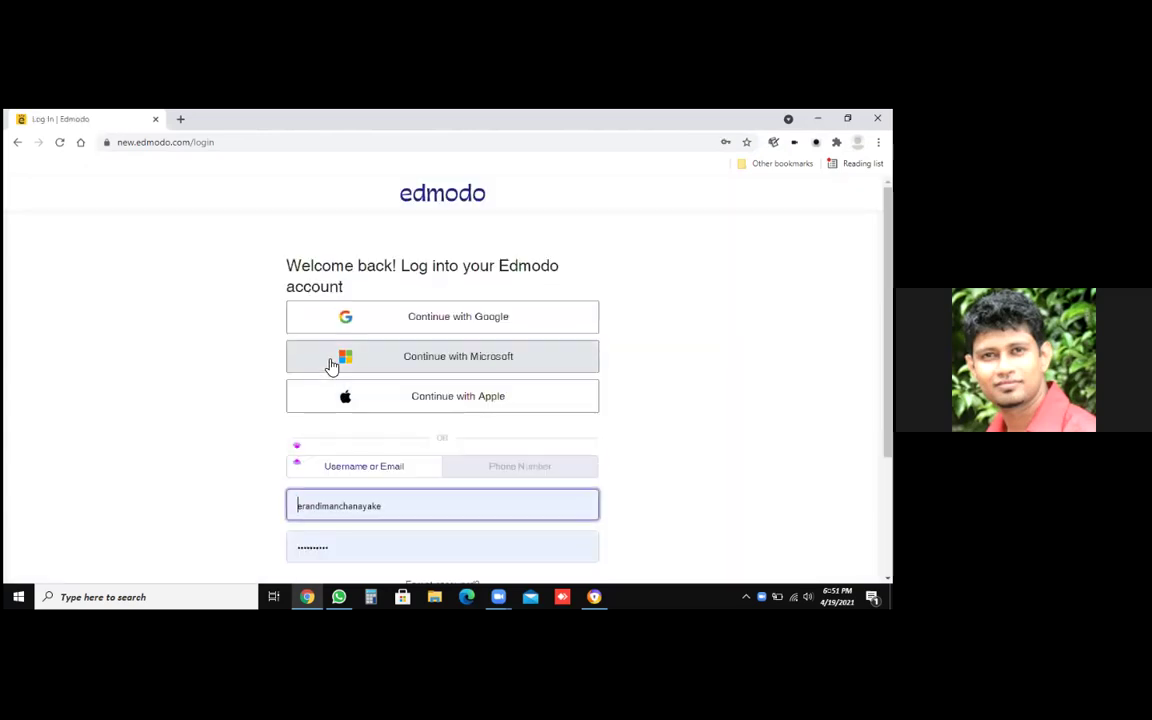
left_click(394, 314)
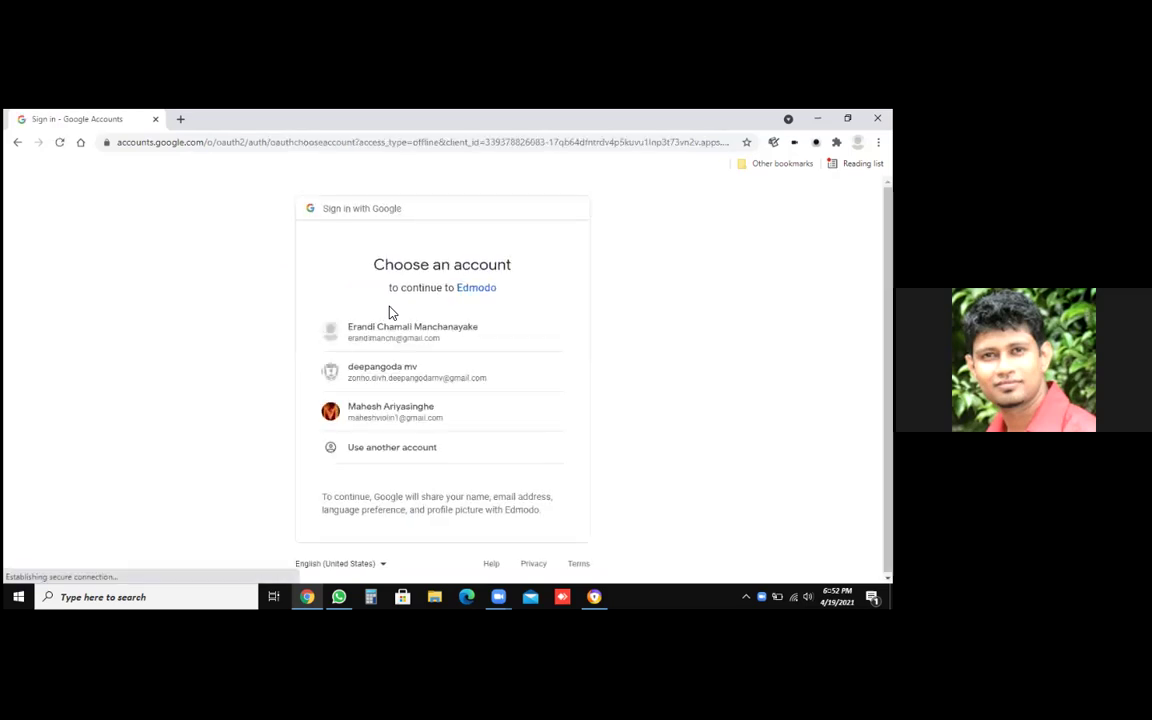
left_click(426, 345)
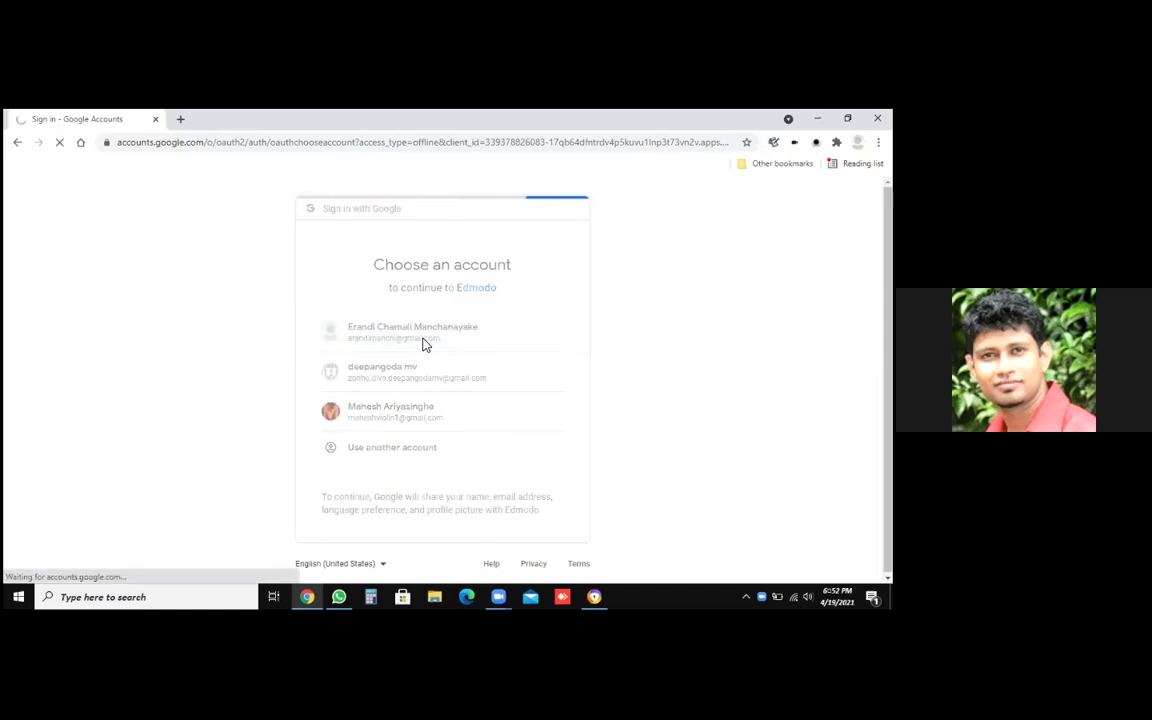